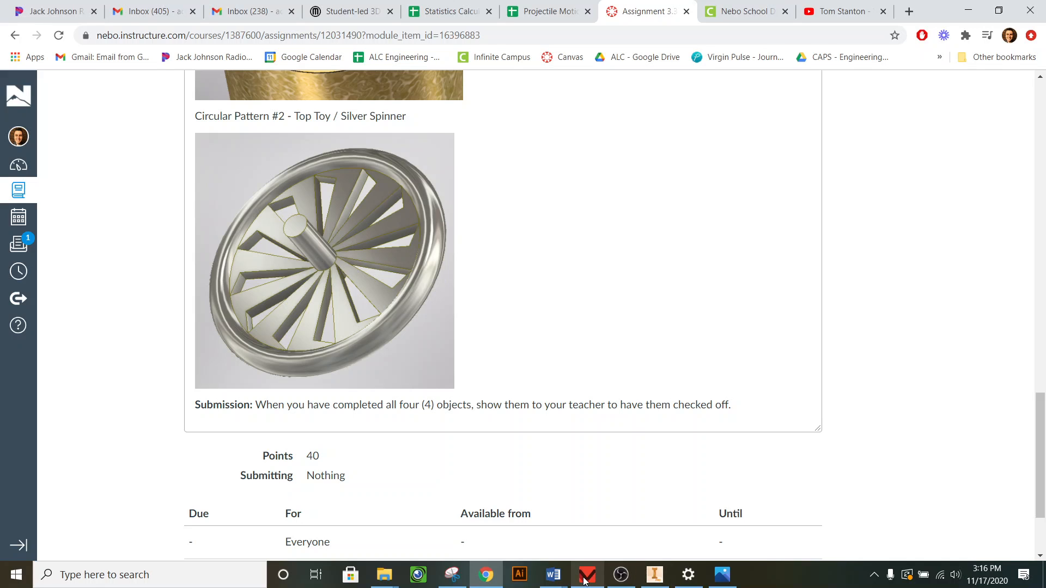
Switch to Autodesk Inventor and start a new 2D sketch on the XY plane of the empty part.
{"action": "left_click", "coordinate": [654, 574]}
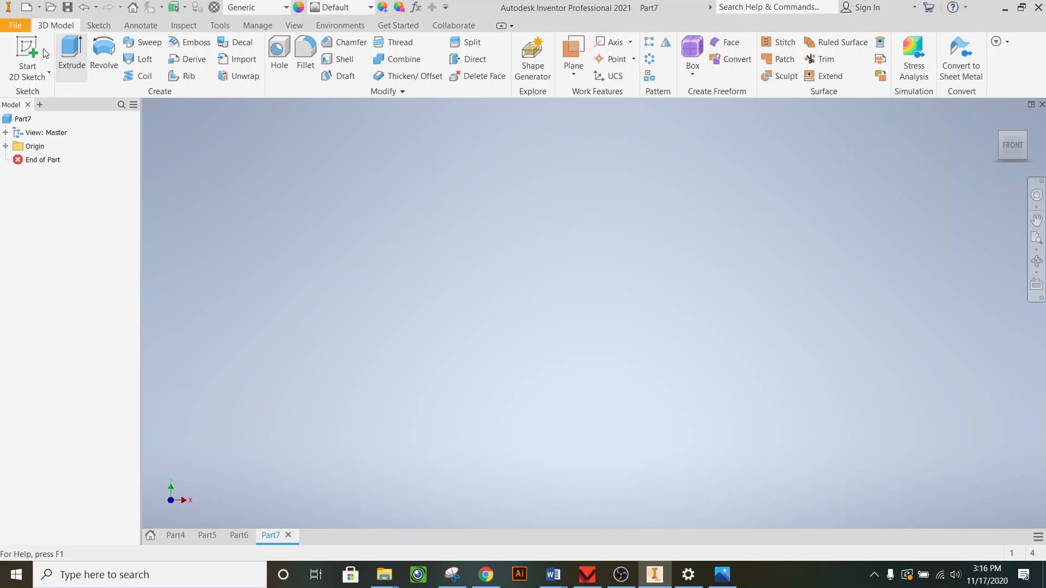
{"action": "left_click", "coordinate": [26, 50]}
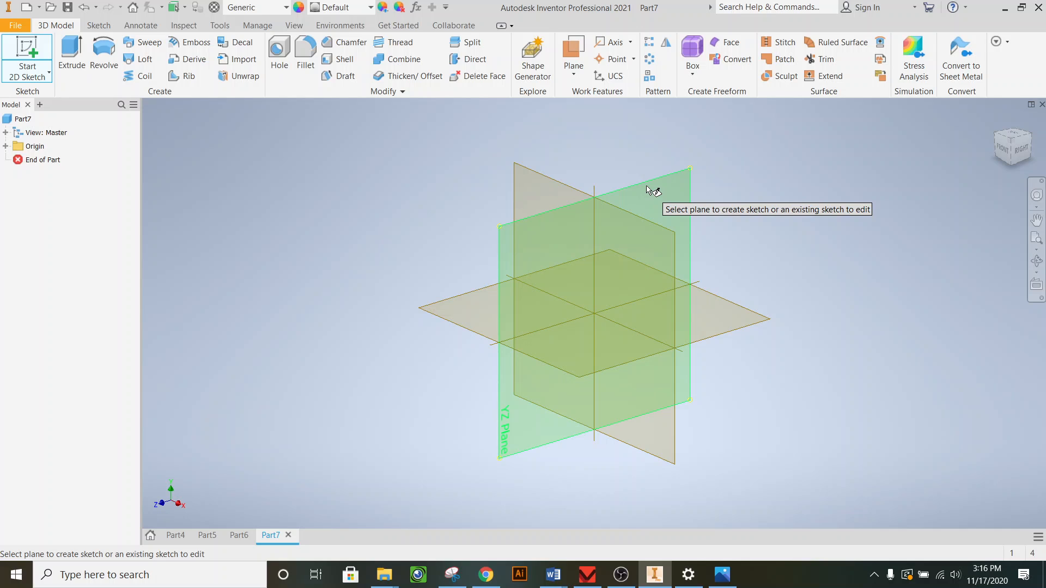
{"action": "left_click", "coordinate": [636, 229]}
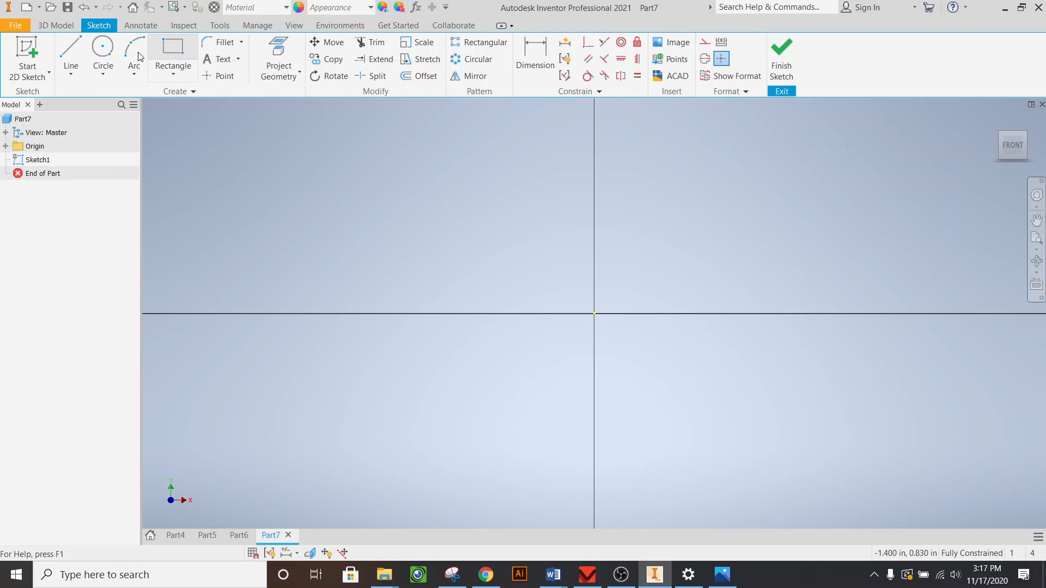
Draw a closed half-profile of the top's body from the origin with lines, about 1.09 in wide and 0.55 in high, ending along the vertical axis.
{"action": "left_click", "coordinate": [70, 47]}
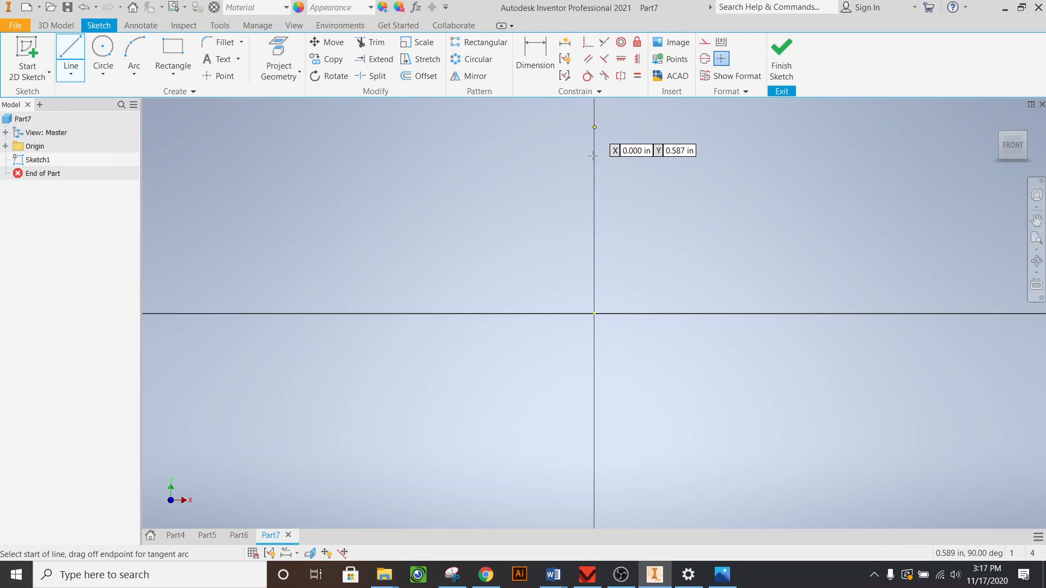
{"action": "left_click", "coordinate": [594, 314]}
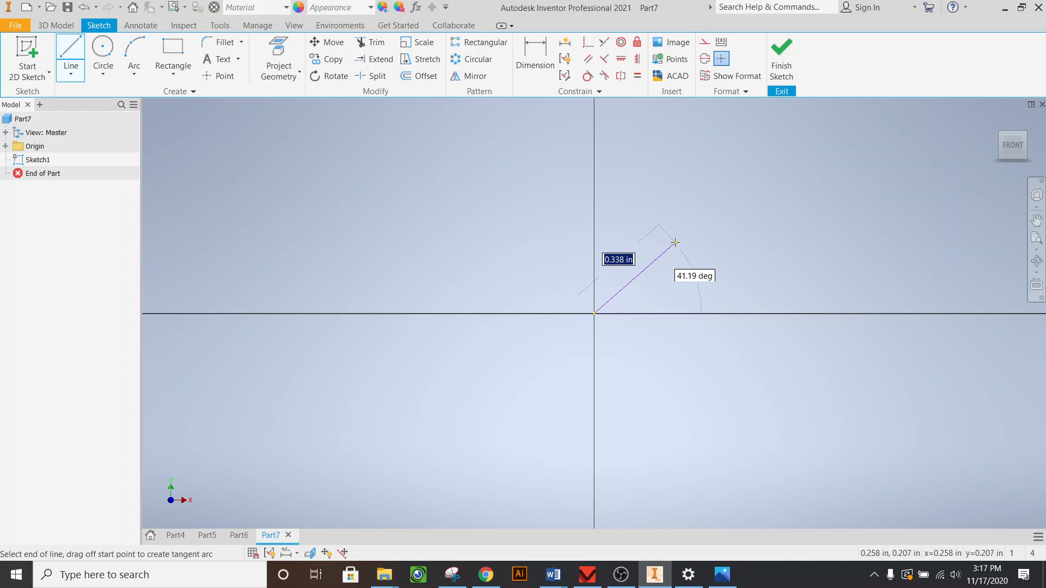
{"action": "left_click", "coordinate": [675, 242]}
{"action": "scroll", "coordinate": [572, 247], "scroll_direction": "up", "scroll_amount": 3}
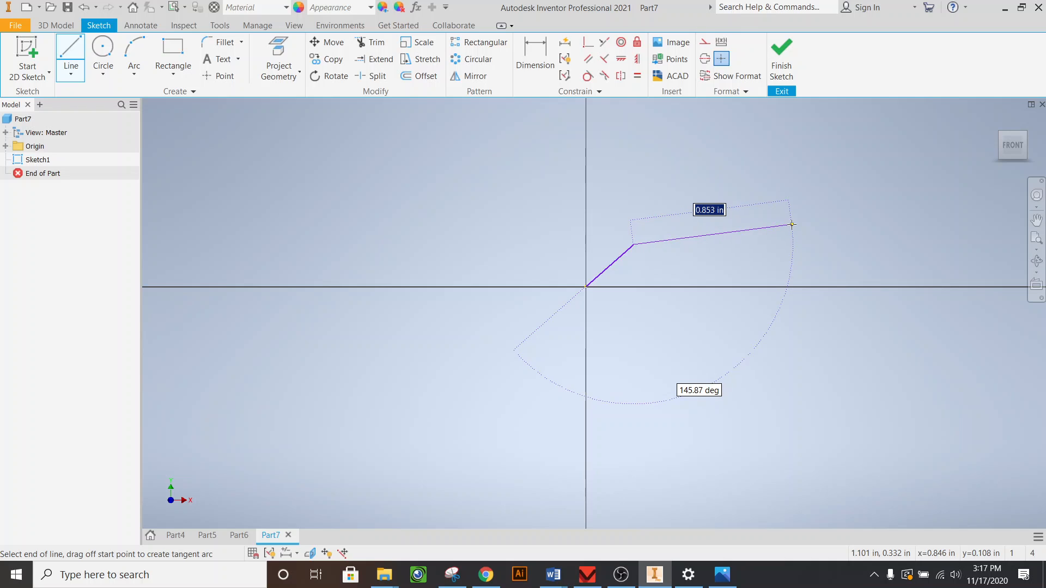
{"action": "left_click", "coordinate": [789, 204]}
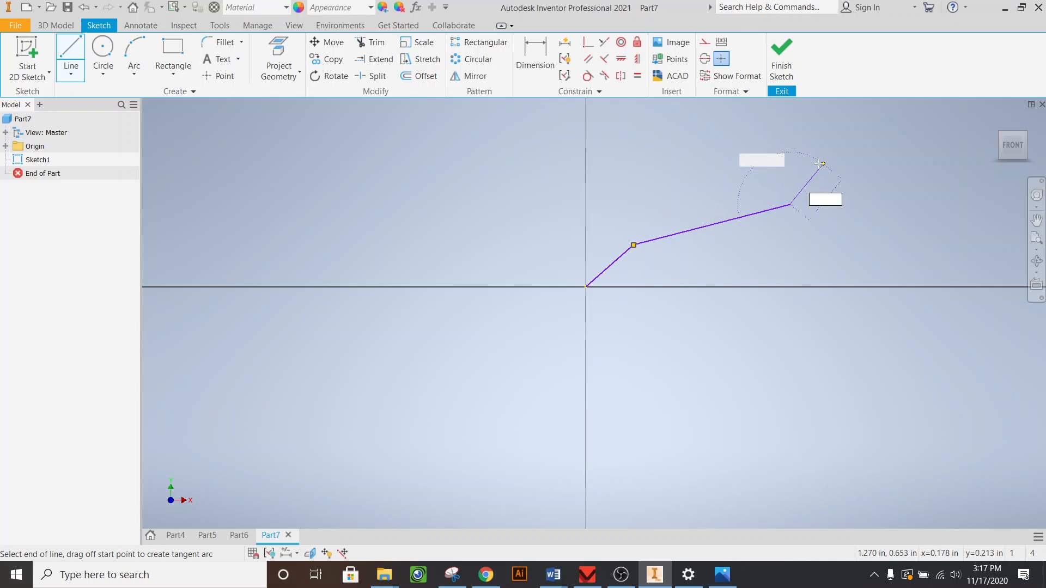
{"action": "left_click", "coordinate": [790, 183]}
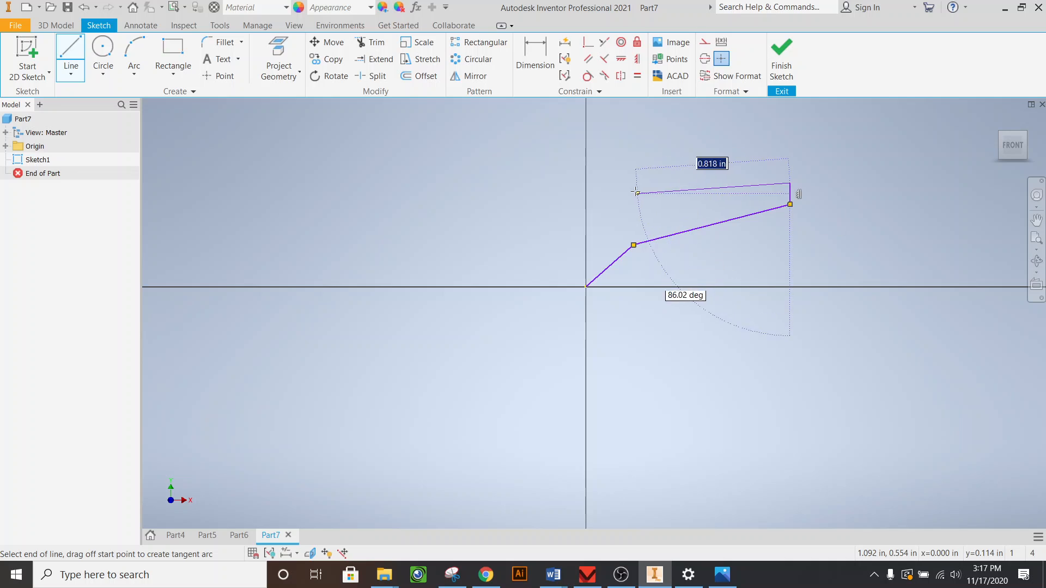
{"action": "left_click", "coordinate": [584, 183]}
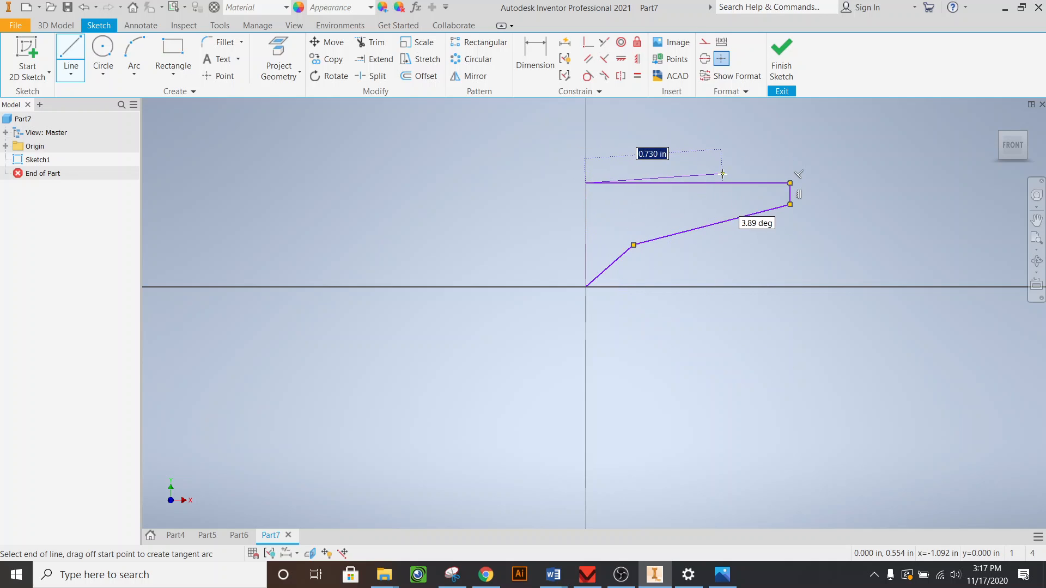
{"action": "scroll", "coordinate": [714, 180], "scroll_direction": "down", "scroll_amount": 2}
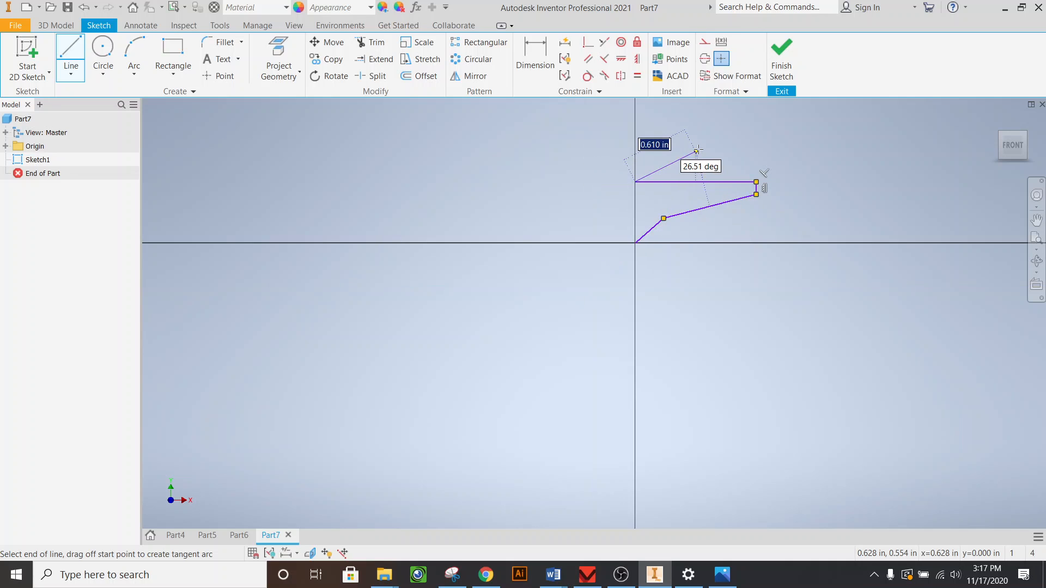
{"action": "scroll", "coordinate": [703, 147], "scroll_direction": "up", "scroll_amount": 5}
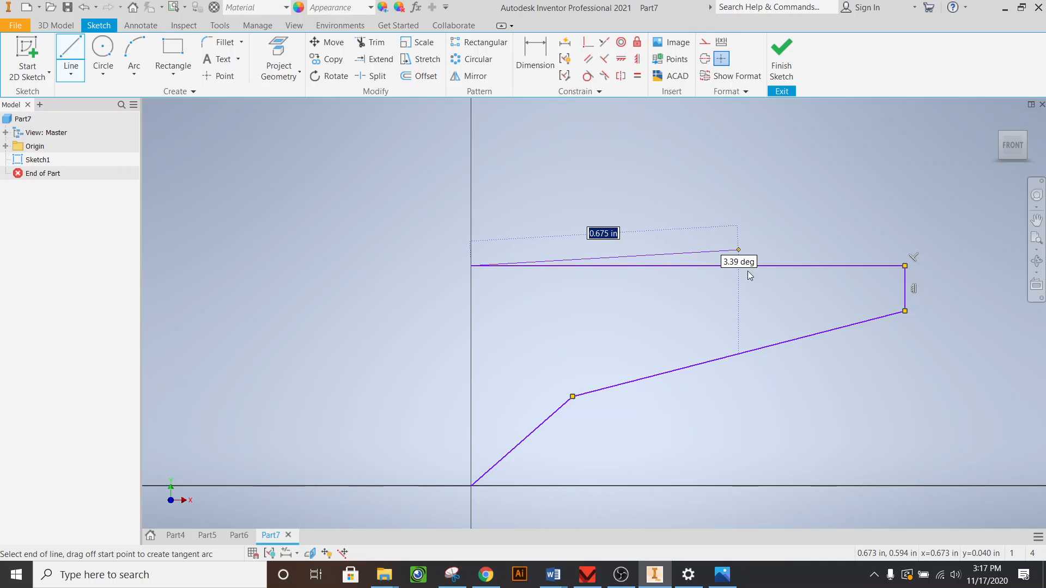
{"action": "left_click", "coordinate": [471, 484]}
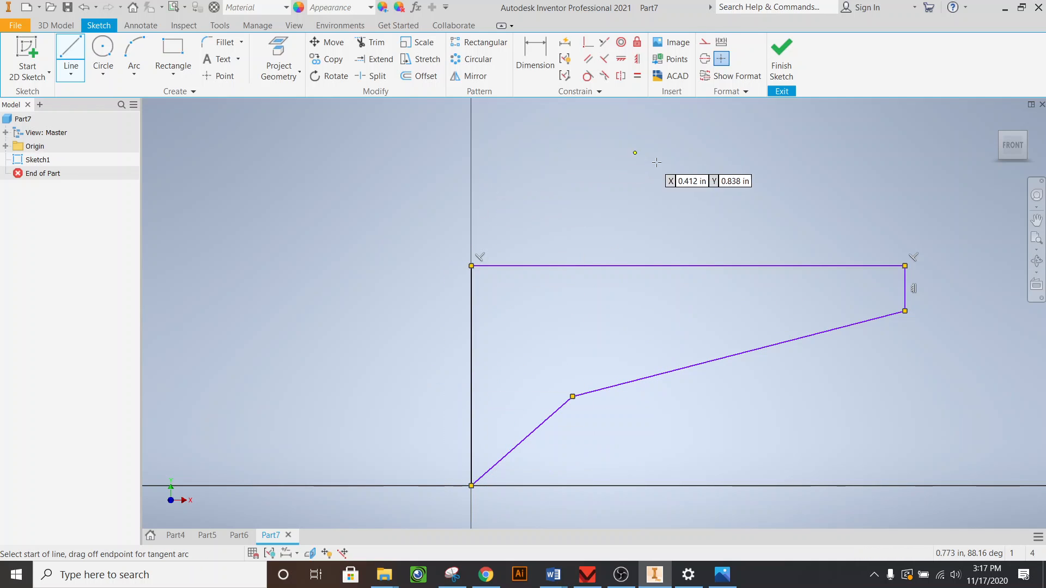
Draw the half-profile of the stem above the body along the vertical axis, about 0.075 in wide and 0.37 in high.
{"action": "left_click", "coordinate": [471, 265]}
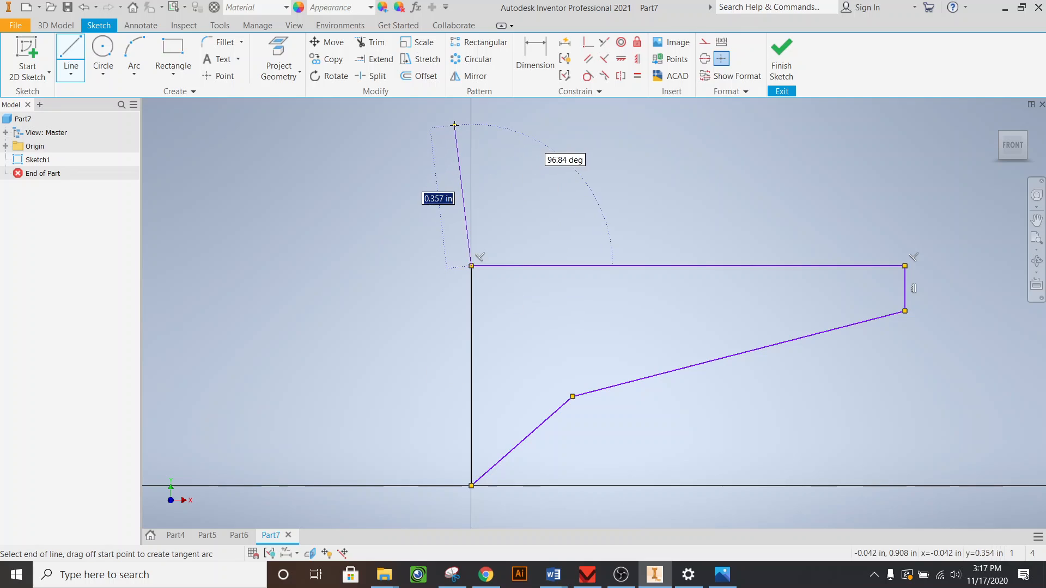
{"action": "left_click", "coordinate": [473, 119]}
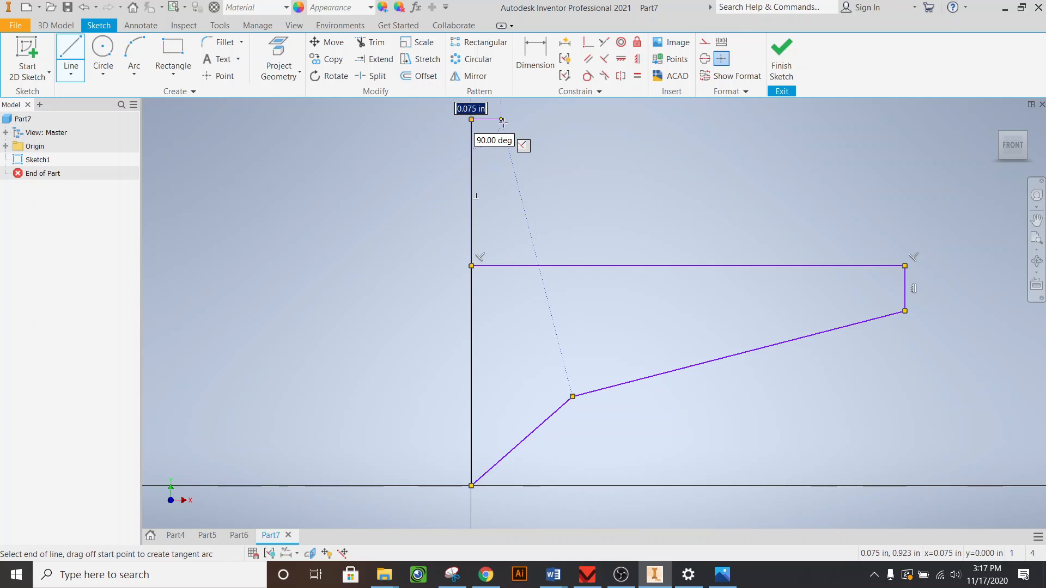
{"action": "left_click", "coordinate": [501, 120]}
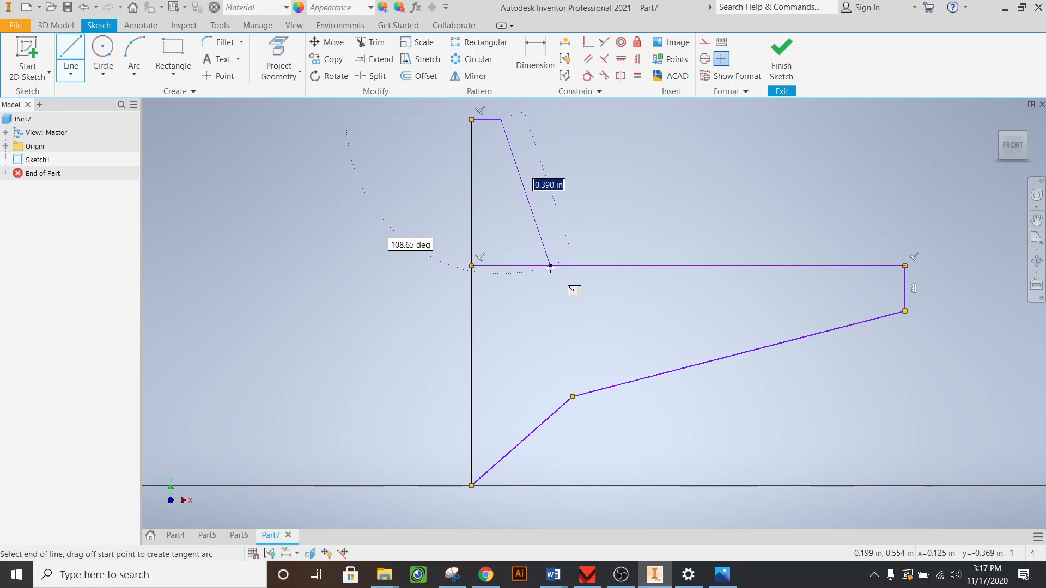
{"action": "double_click", "coordinate": [501, 265]}
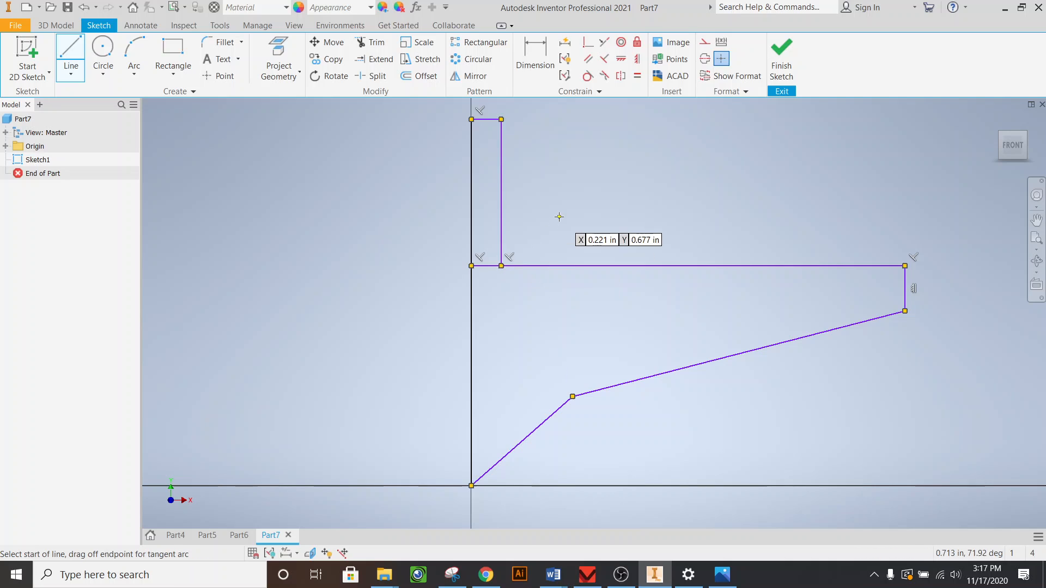
{"action": "scroll", "coordinate": [499, 234], "scroll_direction": "up", "scroll_amount": 2}
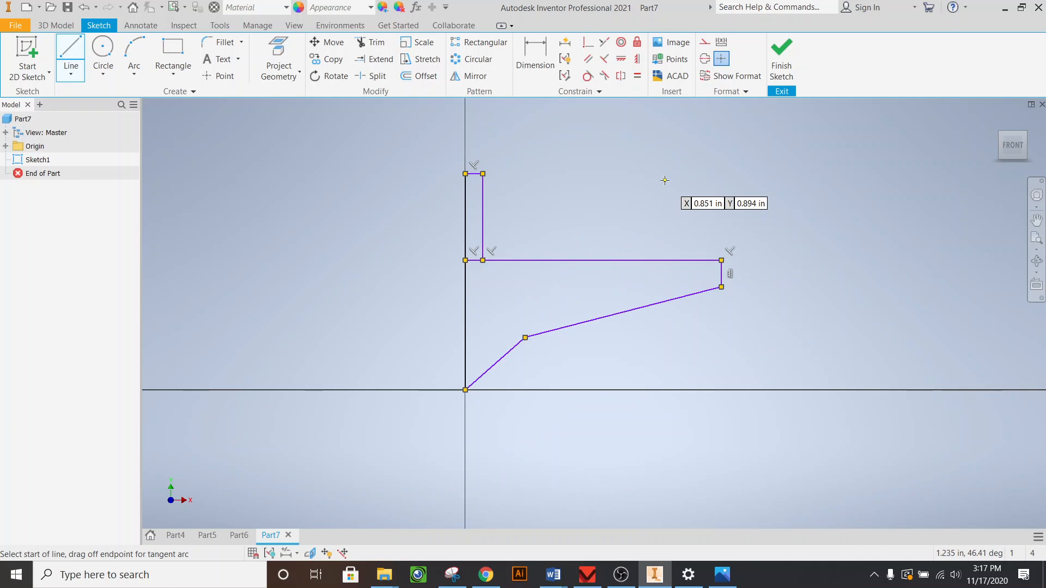
Finish the sketch and revolve the body and stem profiles 360 degrees about the vertical centre line.
{"action": "left_click", "coordinate": [780, 69]}
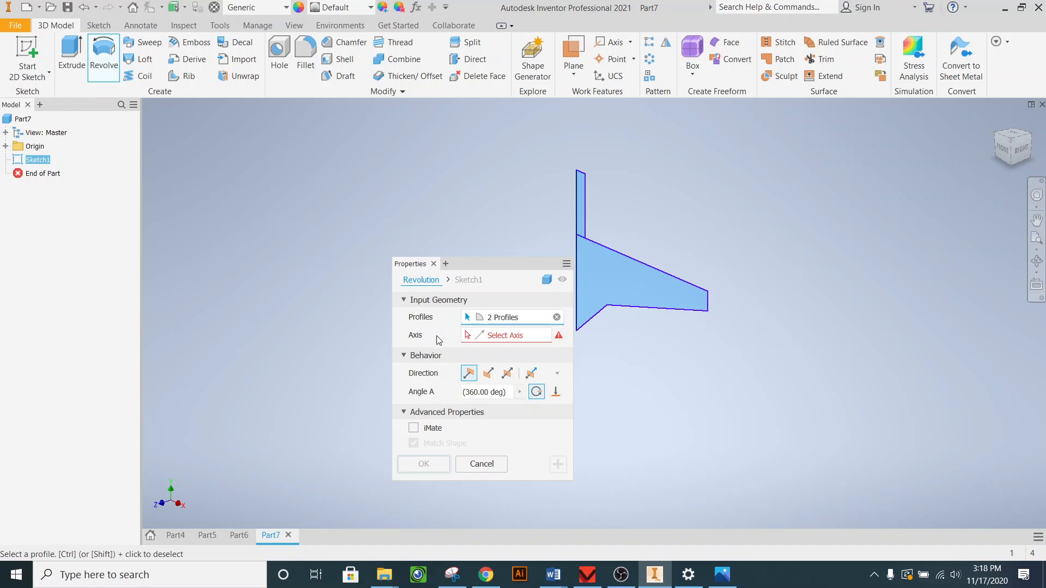
{"action": "left_click", "coordinate": [491, 336]}
{"action": "left_click", "coordinate": [576, 200]}
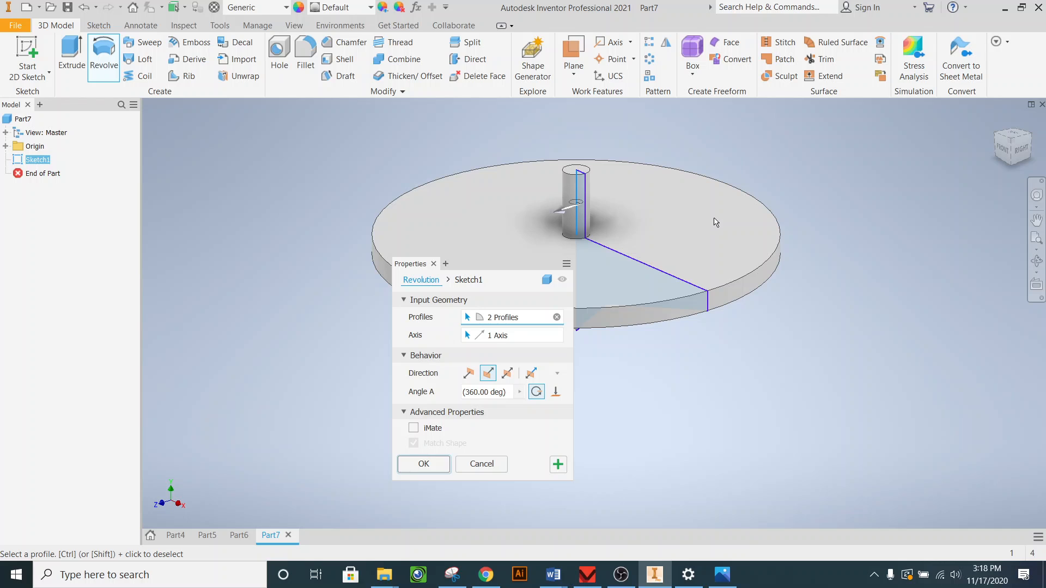
{"action": "scroll", "coordinate": [716, 222], "scroll_direction": "up", "scroll_amount": 3}
{"action": "middle_click_drag", "start_coordinate": [716, 222], "coordinate": [638, 196], "text": "shift"}
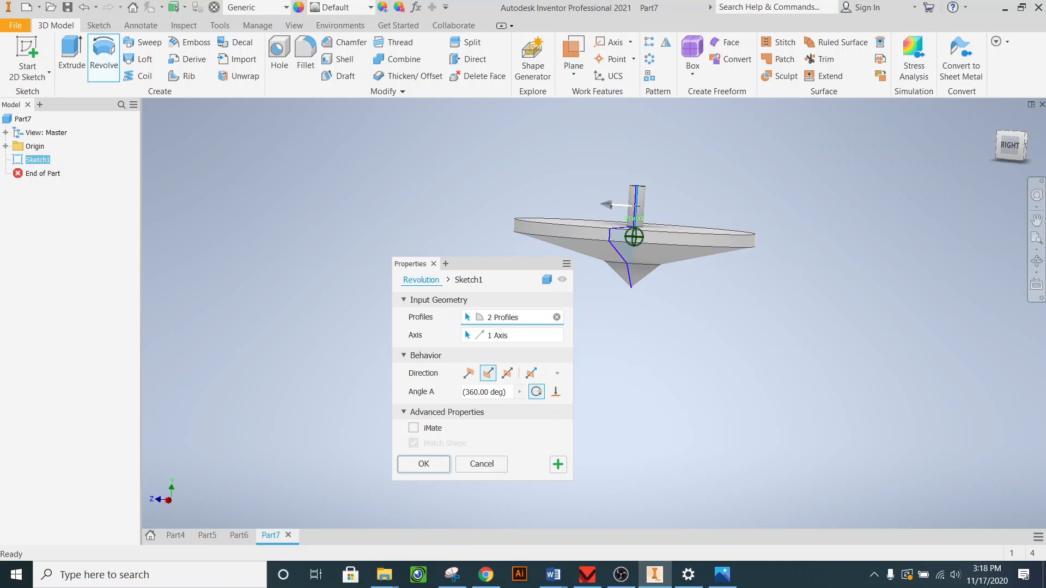
{"action": "mouse_move", "coordinate": [647, 459]}
{"action": "middle_mouse_down", "text": "shift"}
{"action": "mouse_move", "coordinate": [654, 521]}
{"action": "mouse_move", "coordinate": [660, 454]}
{"action": "middle_mouse_up", "text": "shift"}
{"action": "left_click", "coordinate": [424, 467]}
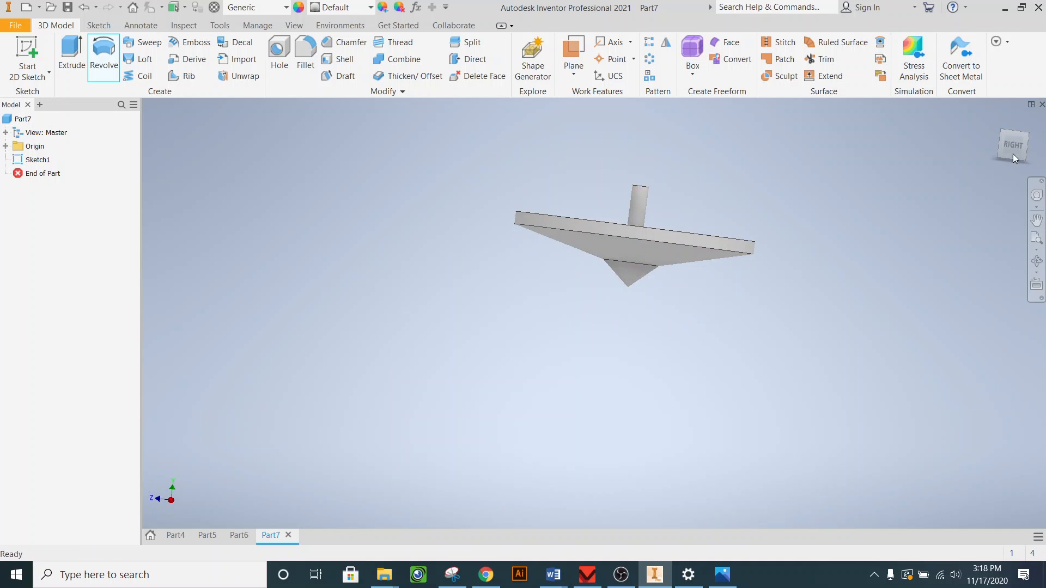
{"action": "middle_click_drag", "start_coordinate": [431, 436], "coordinate": [435, 507], "text": "shift"}
{"action": "left_click_drag", "start_coordinate": [1024, 184], "coordinate": [1016, 153]}
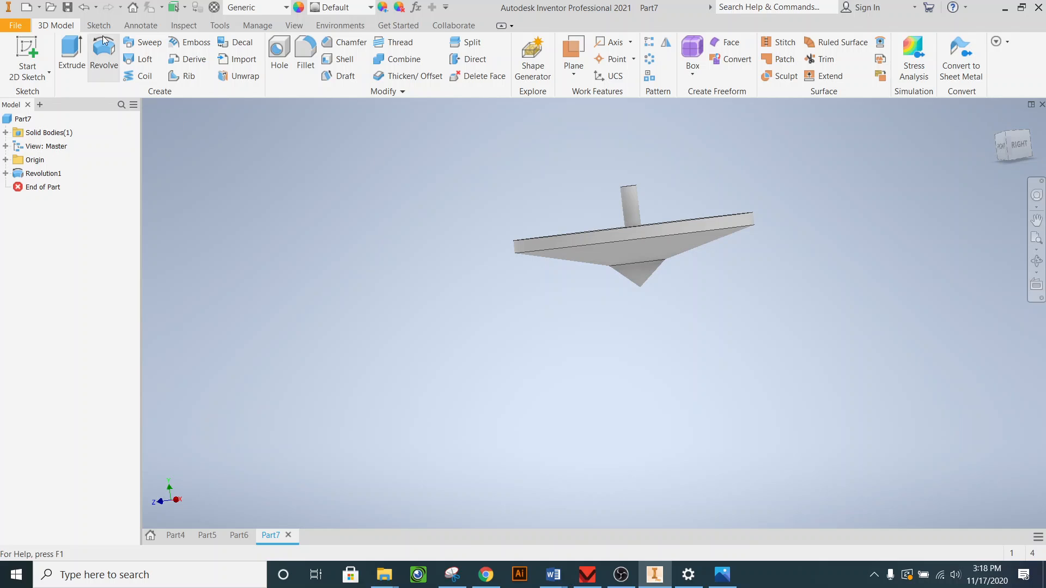
Undo the revolve and the sketch exit, returning to the profile sketch in front view.
{"action": "left_click", "coordinate": [84, 7]}
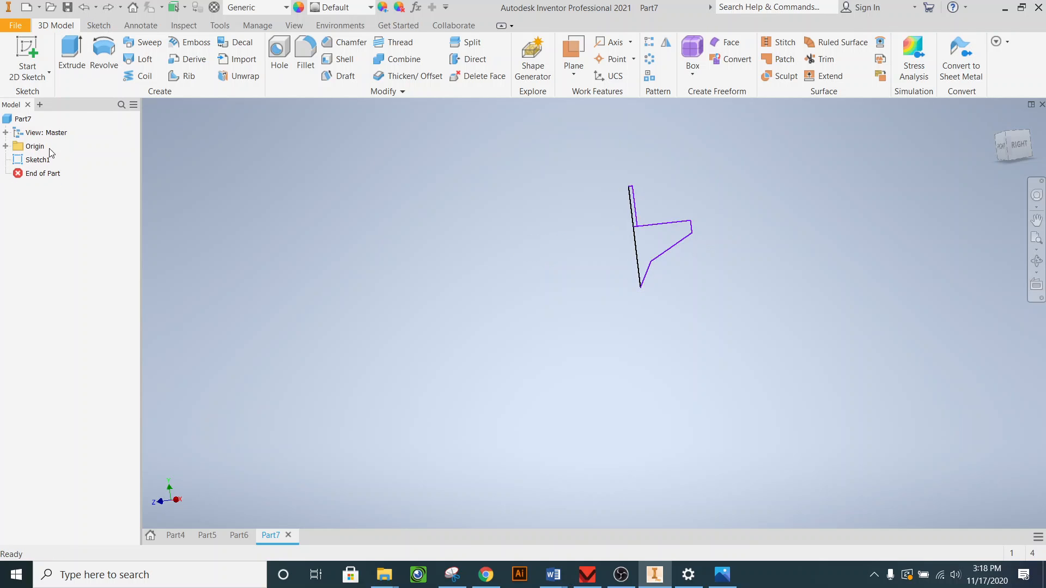
{"action": "left_click", "coordinate": [83, 8]}
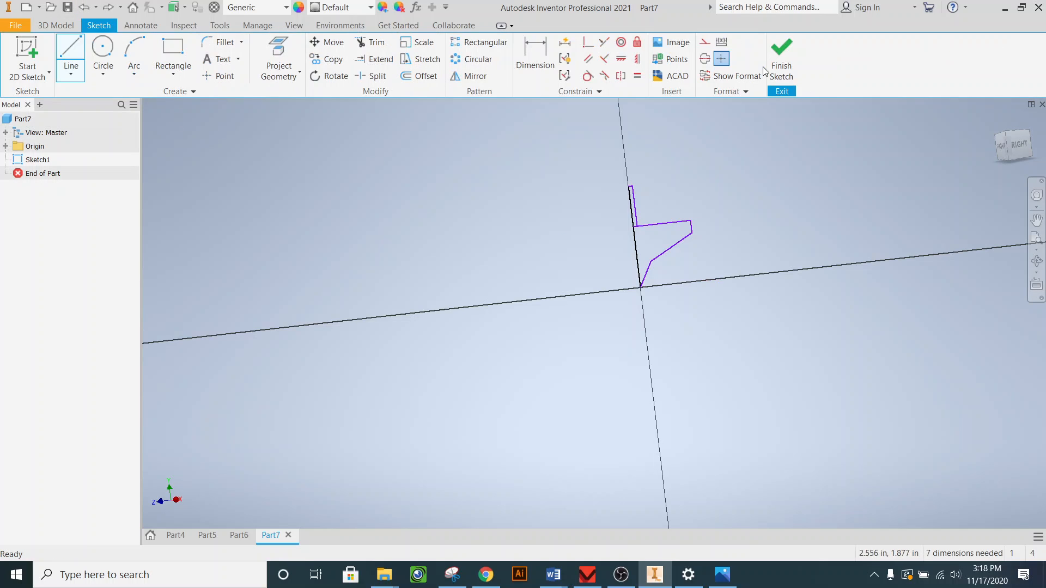
{"action": "left_click", "coordinate": [1023, 151]}
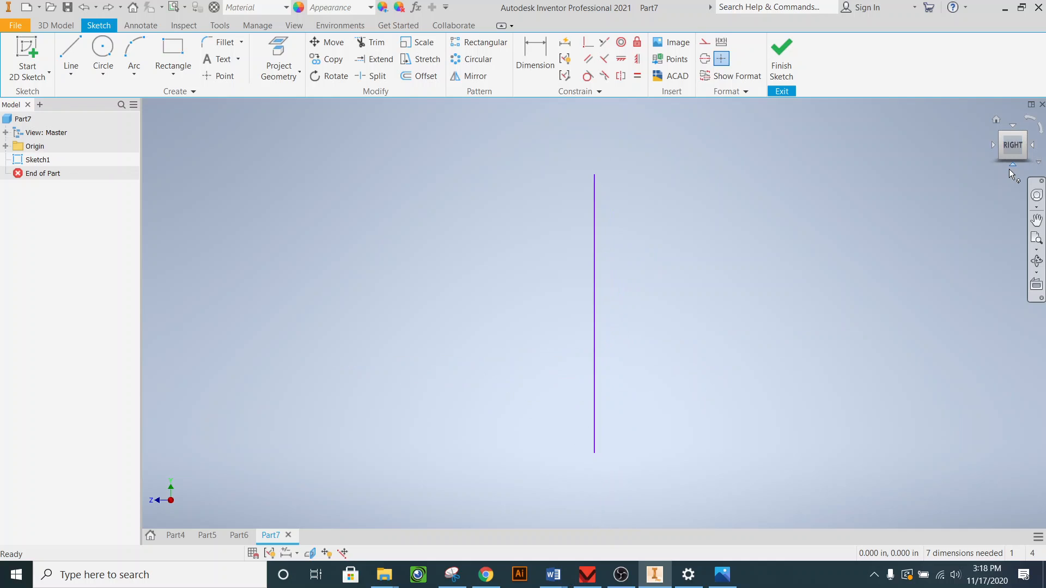
{"action": "left_click", "coordinate": [993, 145]}
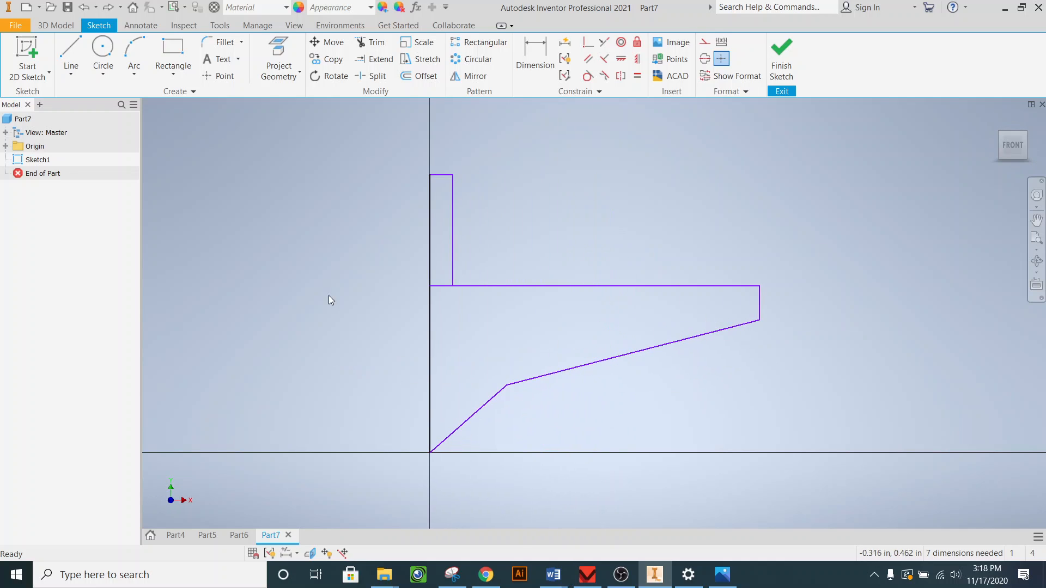
Draw a small circle centred on the upper outer corner of the body profile to form a rounded rim.
{"action": "key", "text": "c"}
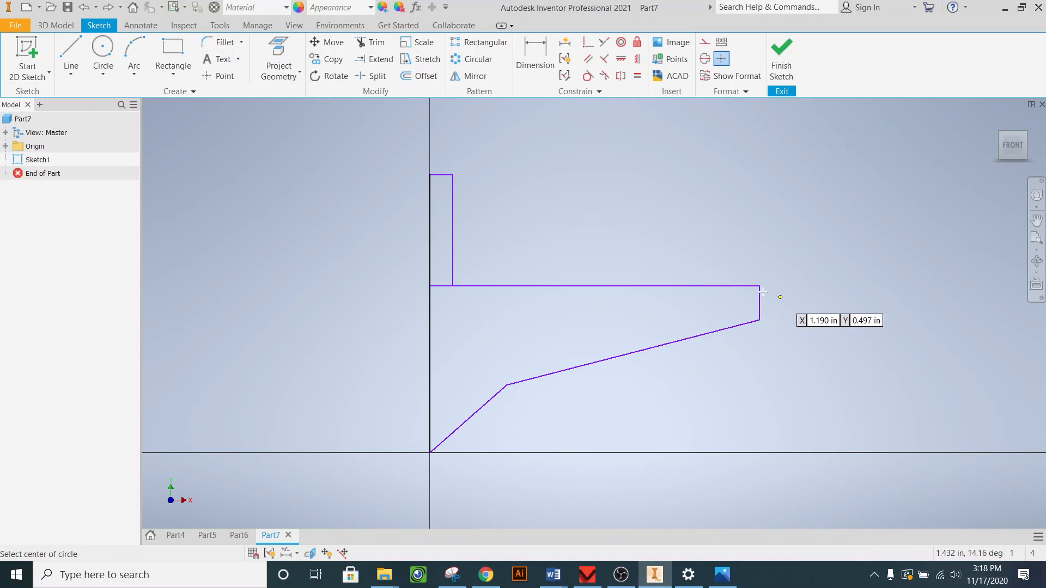
{"action": "left_click", "coordinate": [758, 285]}
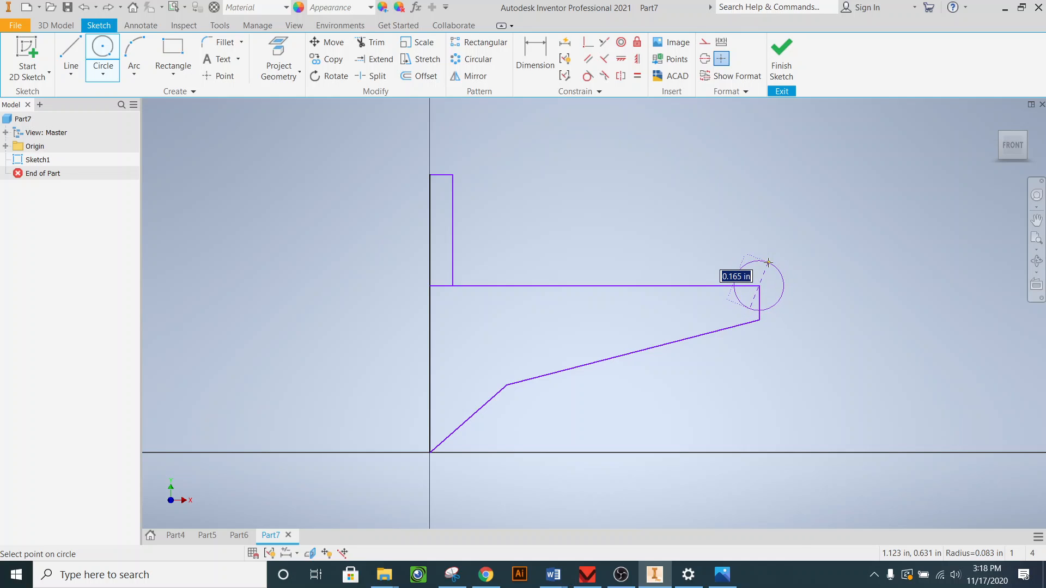
{"action": "left_click", "coordinate": [767, 267]}
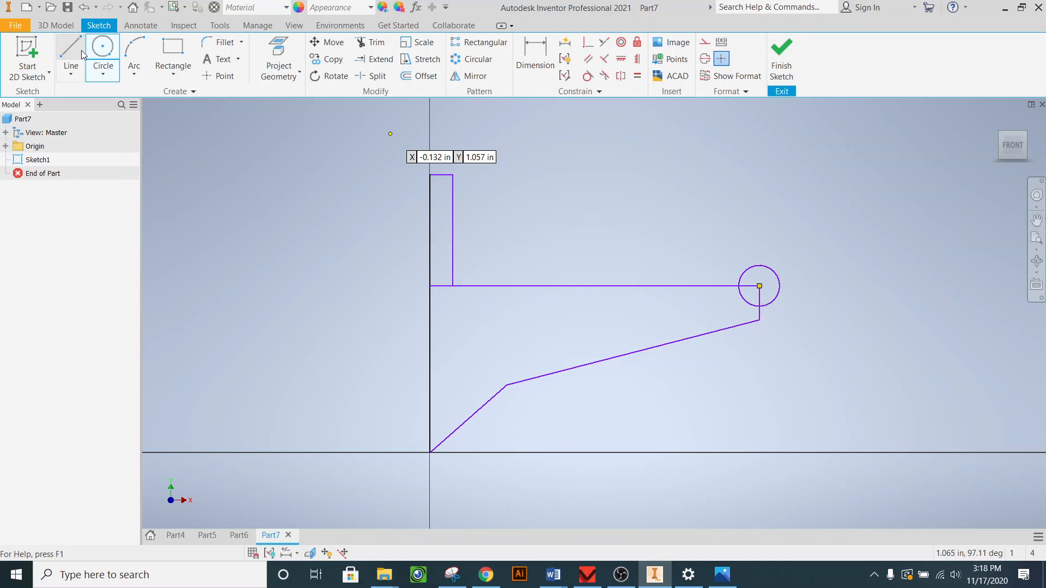
Draw a three-point arc of about 0.25 in radius from the midpoint of the stem's top edge up to the vertical axis, bulging outward.
{"action": "left_click", "coordinate": [134, 49]}
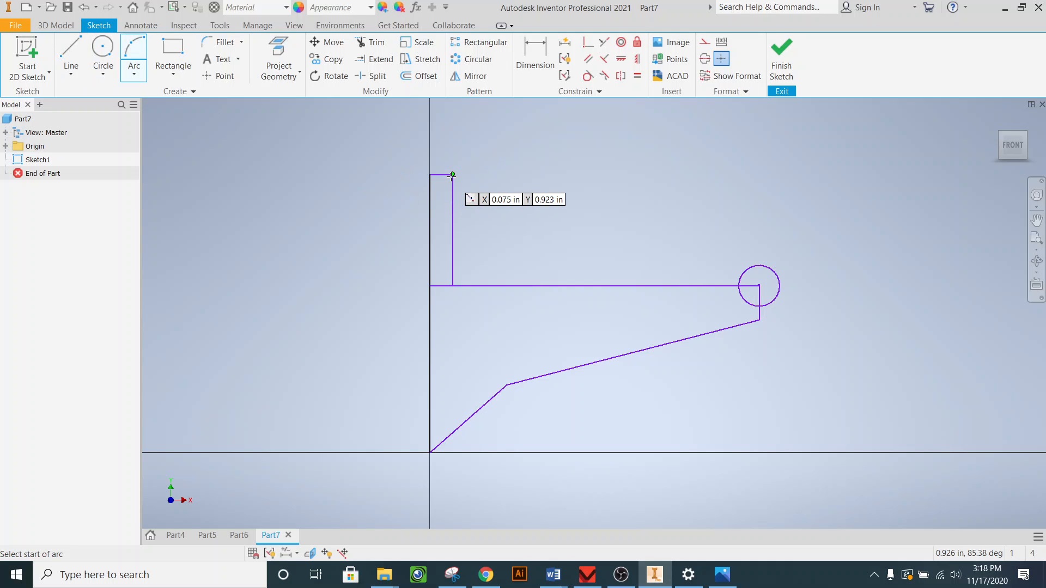
{"action": "left_click", "coordinate": [440, 175]}
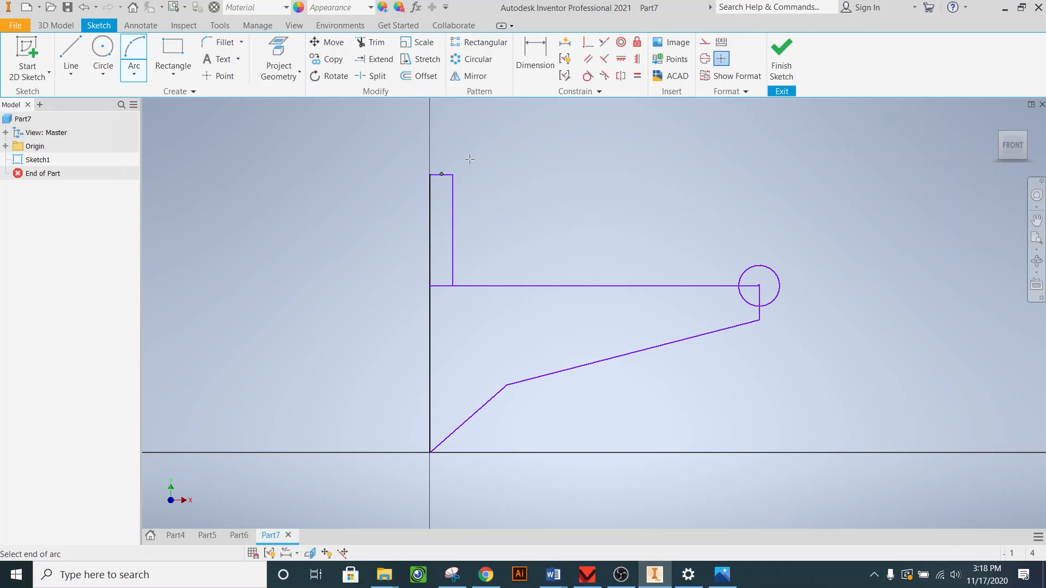
{"action": "scroll", "coordinate": [468, 246], "scroll_direction": "down", "scroll_amount": 3}
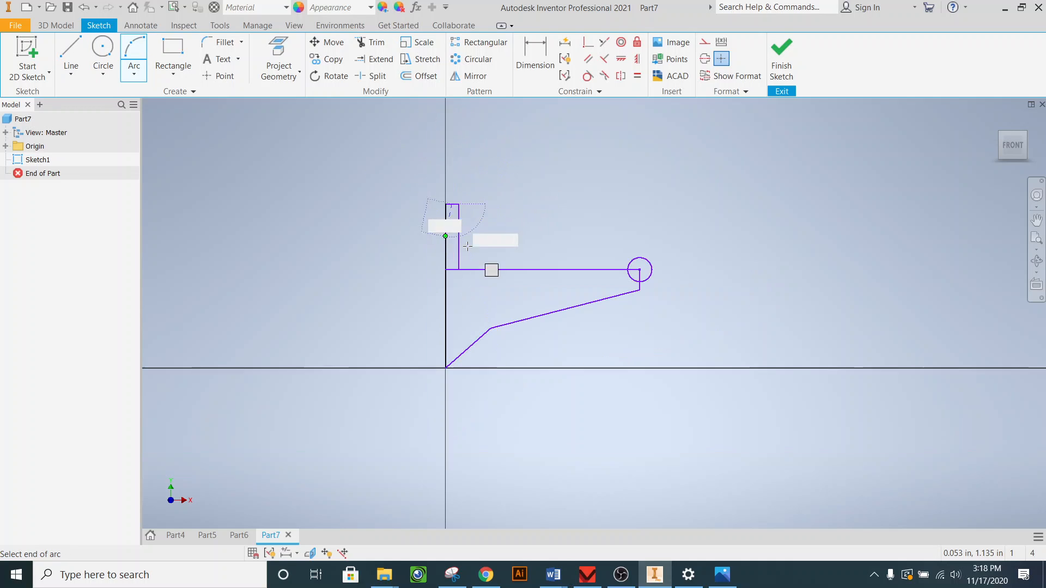
{"action": "left_click", "coordinate": [446, 155]}
{"action": "scroll", "coordinate": [452, 163], "scroll_direction": "up", "scroll_amount": 3}
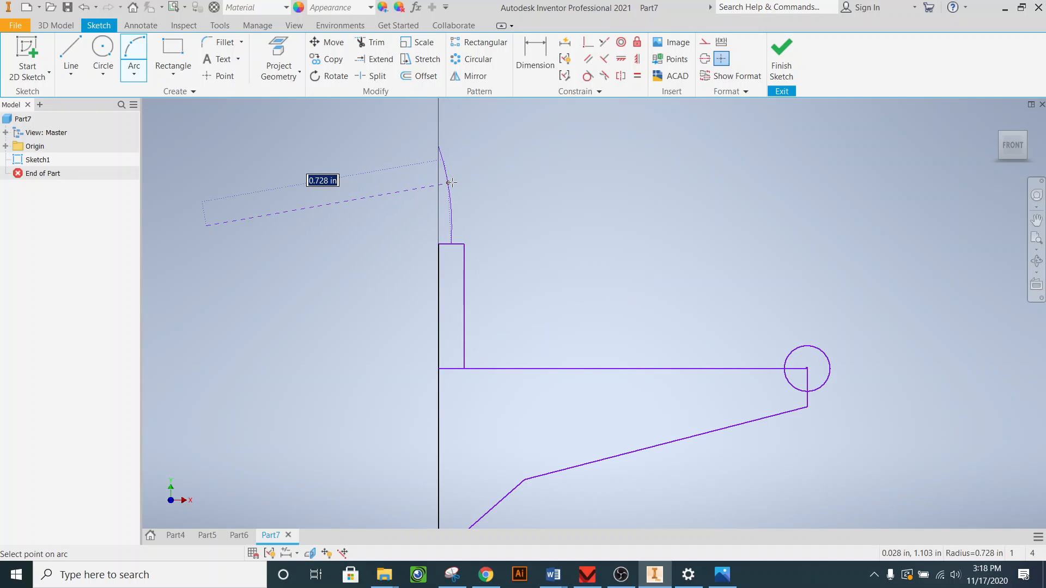
{"action": "scroll", "coordinate": [452, 179], "scroll_direction": "up", "scroll_amount": 3}
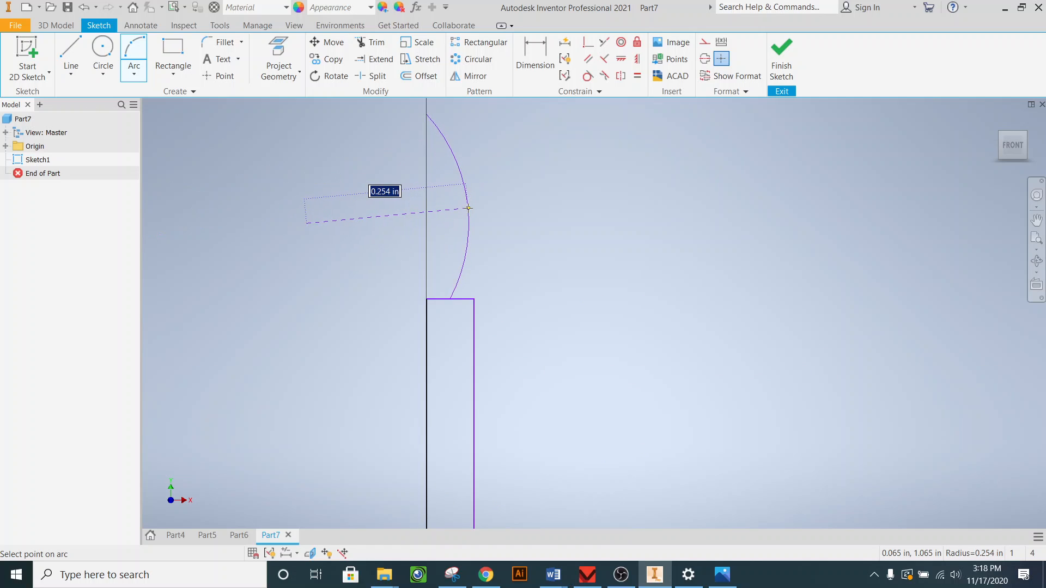
{"action": "left_click", "coordinate": [468, 208]}
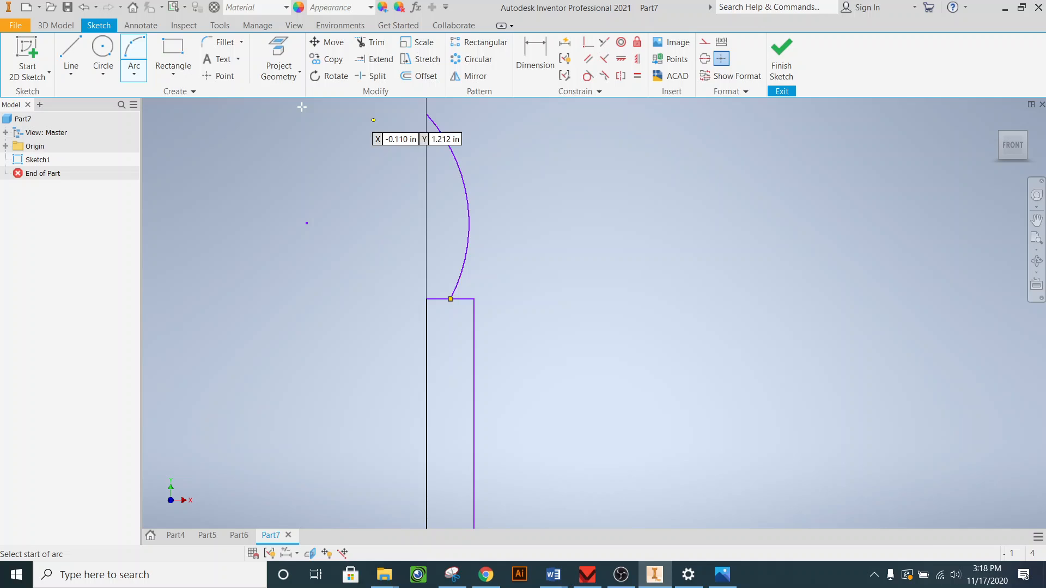
Close the stem tip with a vertical line along the axis from the stem's upper corner to the arc's upper end.
{"action": "left_click", "coordinate": [71, 57]}
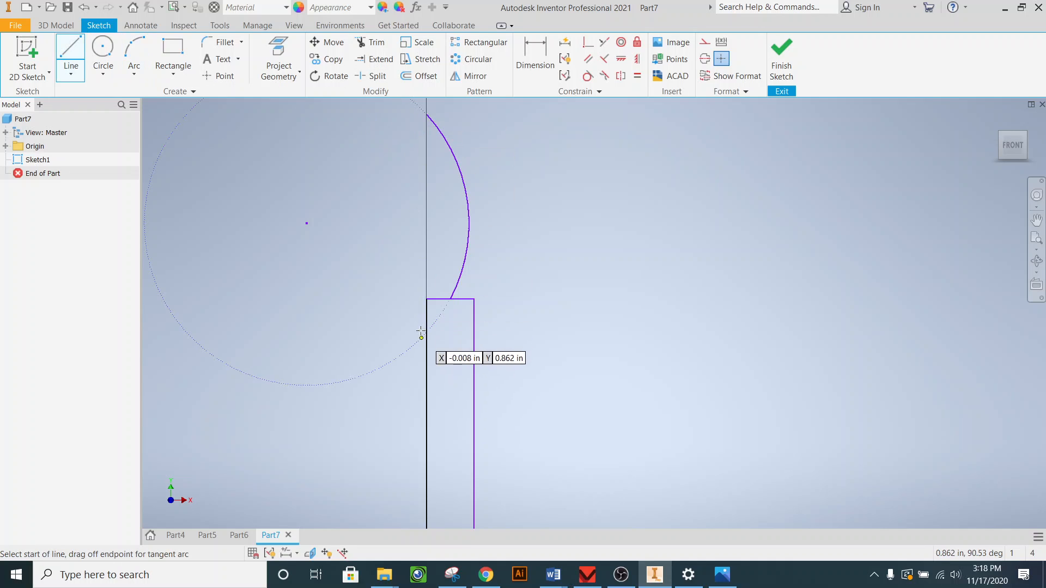
{"action": "left_click", "coordinate": [426, 299]}
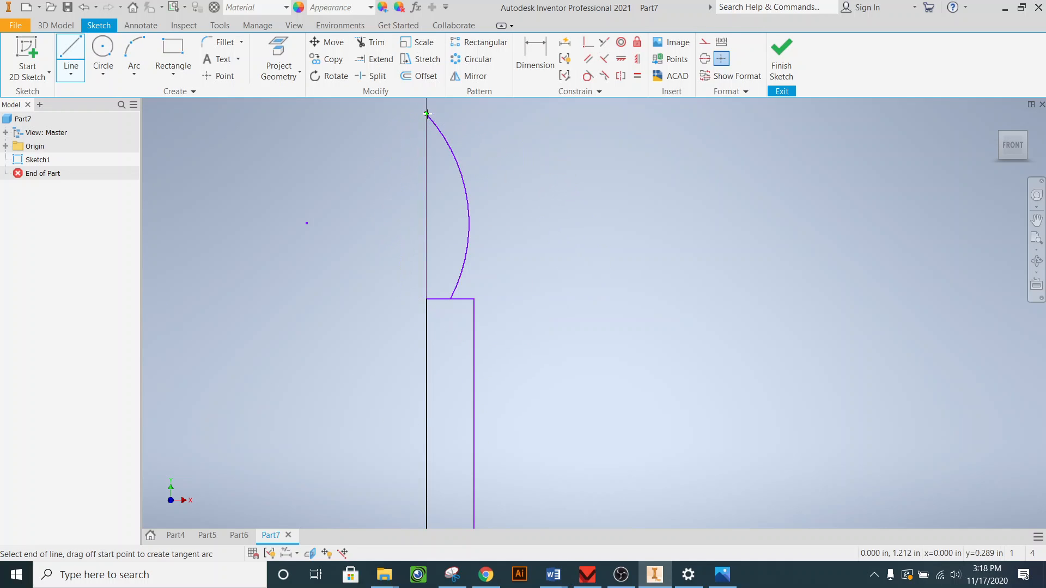
{"action": "key", "text": "Escape"}
{"action": "scroll", "coordinate": [340, 184], "scroll_direction": "up", "scroll_amount": 5}
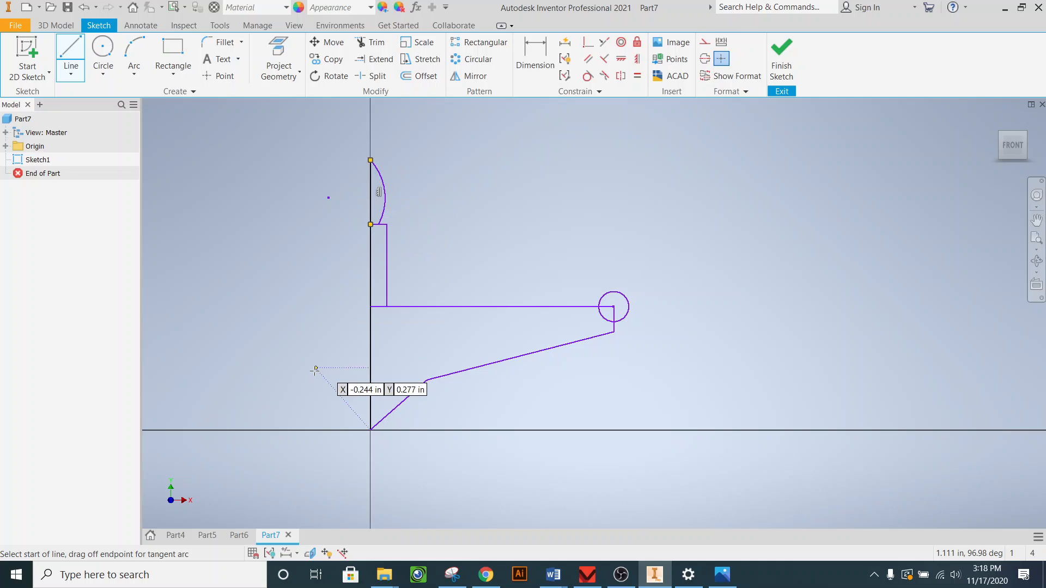
Draw a three-point arc of about 2 in radius from the body's lower outer corner to the axis below the origin, and join its end to the origin.
{"action": "scroll", "coordinate": [316, 366], "scroll_direction": "down", "scroll_amount": 3}
{"action": "scroll", "coordinate": [319, 240], "scroll_direction": "up", "scroll_amount": 3}
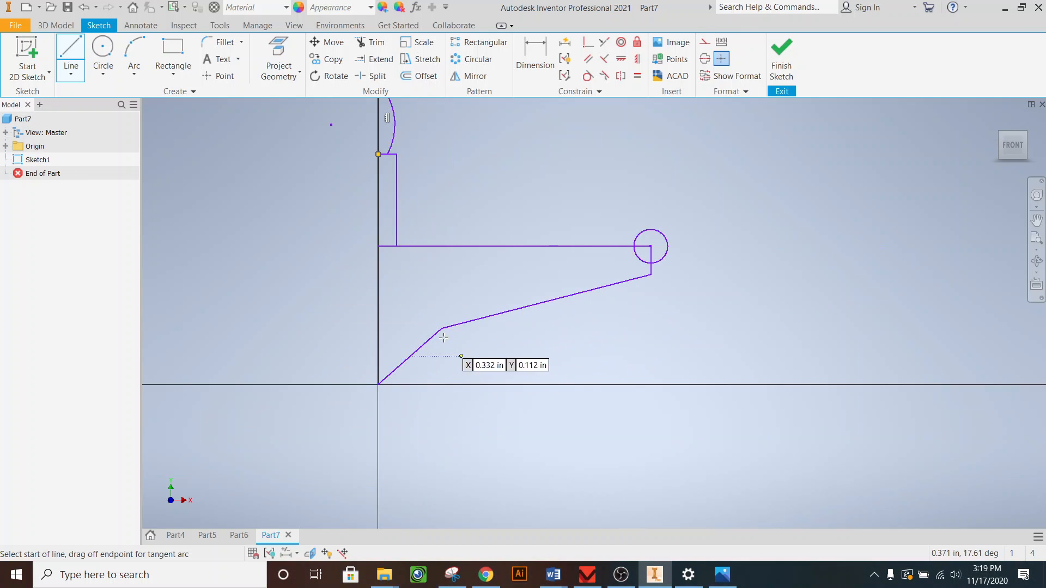
{"action": "left_click", "coordinate": [135, 53]}
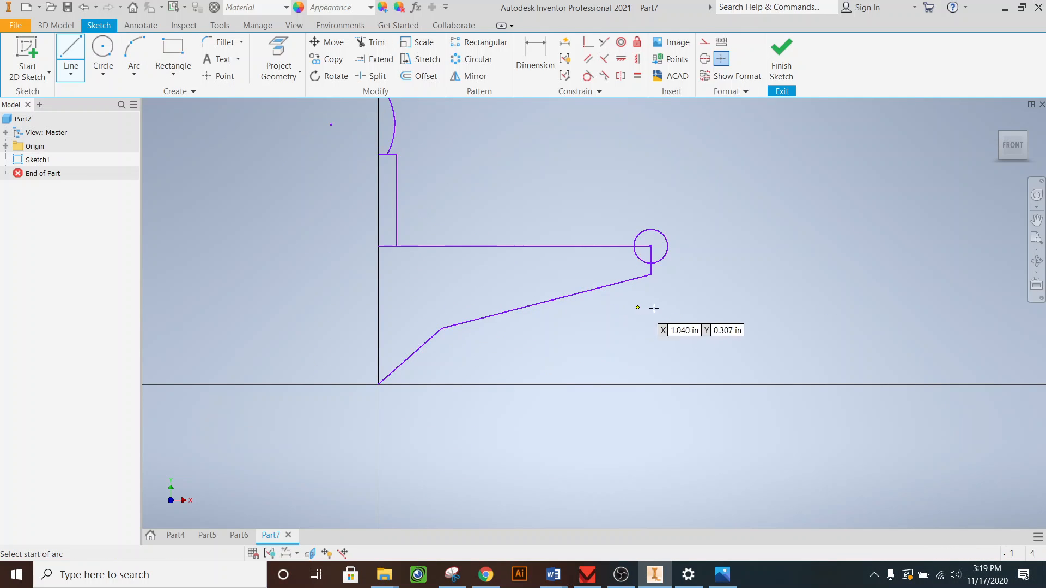
{"action": "left_click", "coordinate": [651, 275]}
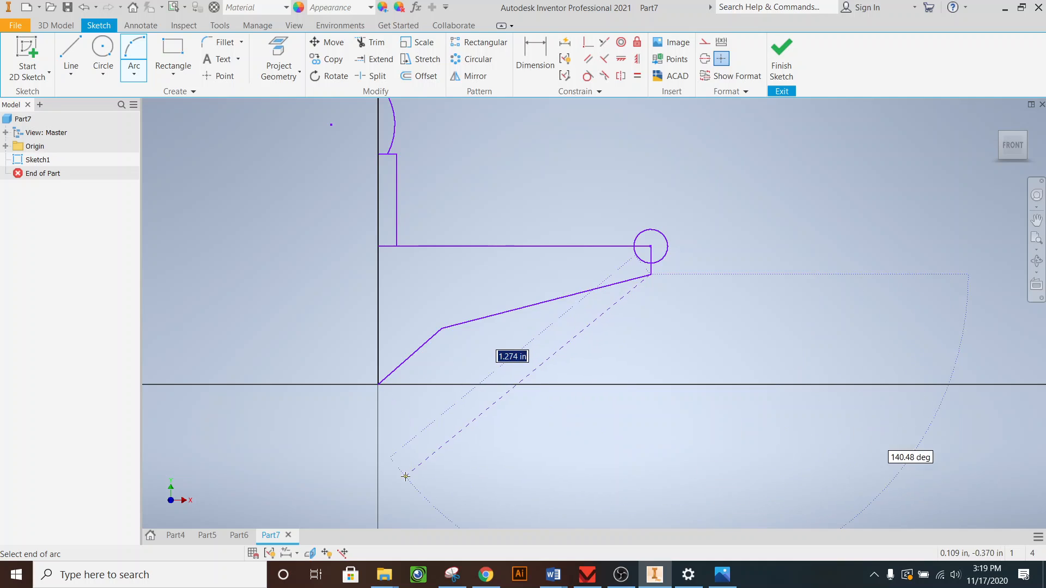
{"action": "left_click", "coordinate": [378, 495]}
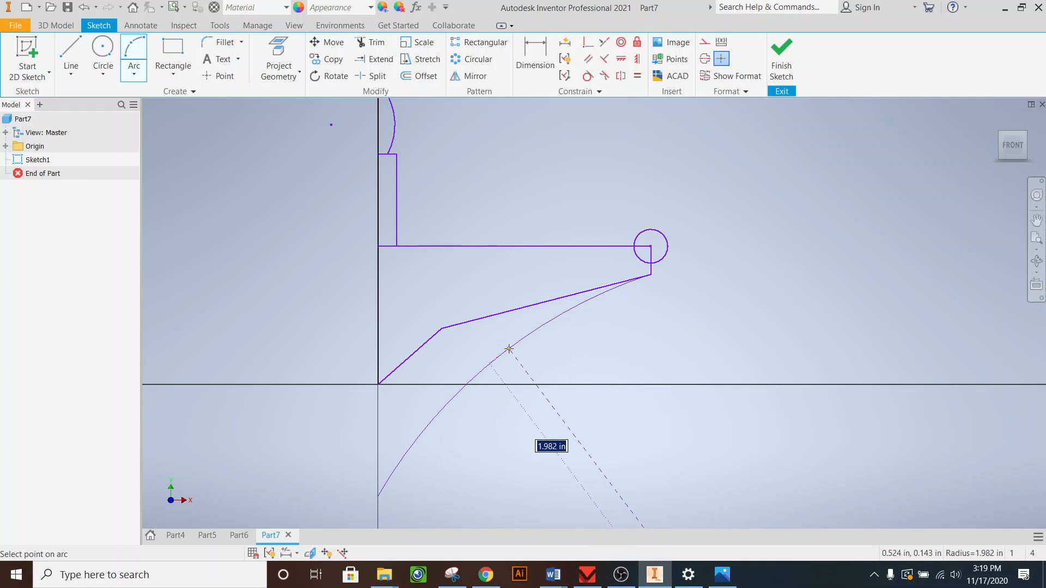
{"action": "left_click", "coordinate": [504, 349]}
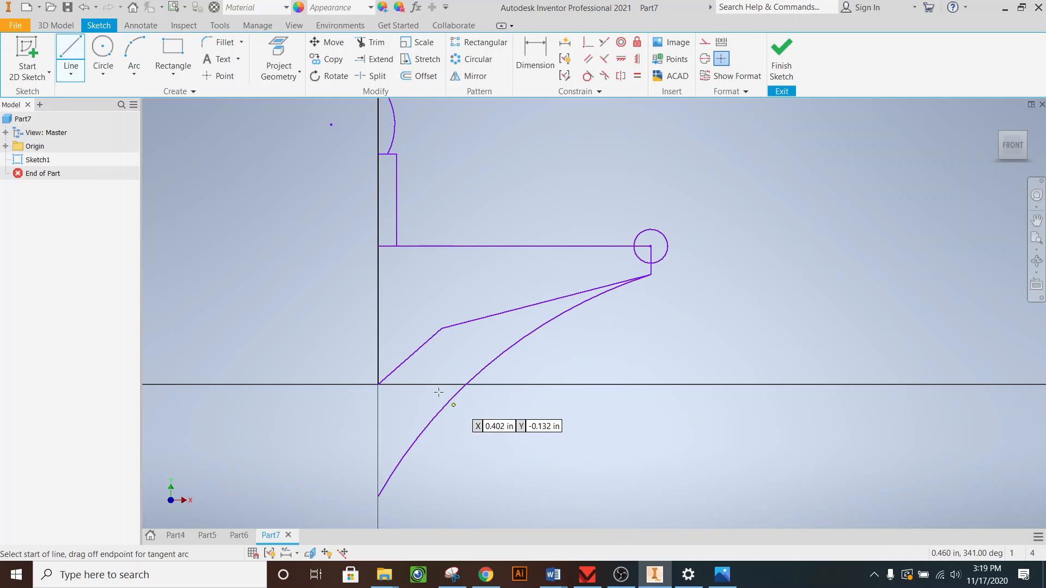
{"action": "left_click", "coordinate": [378, 384]}
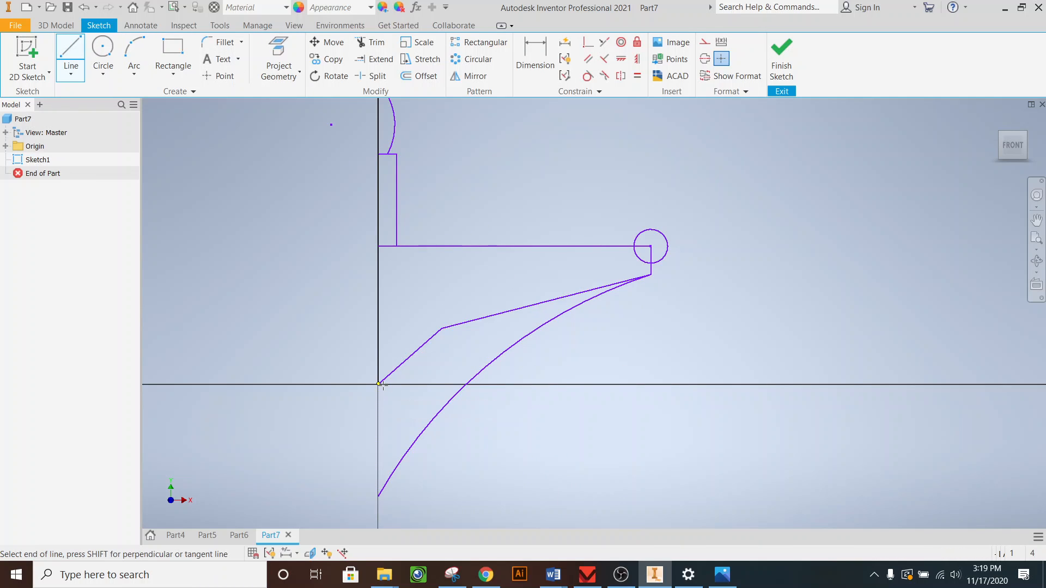
{"action": "left_click", "coordinate": [378, 496]}
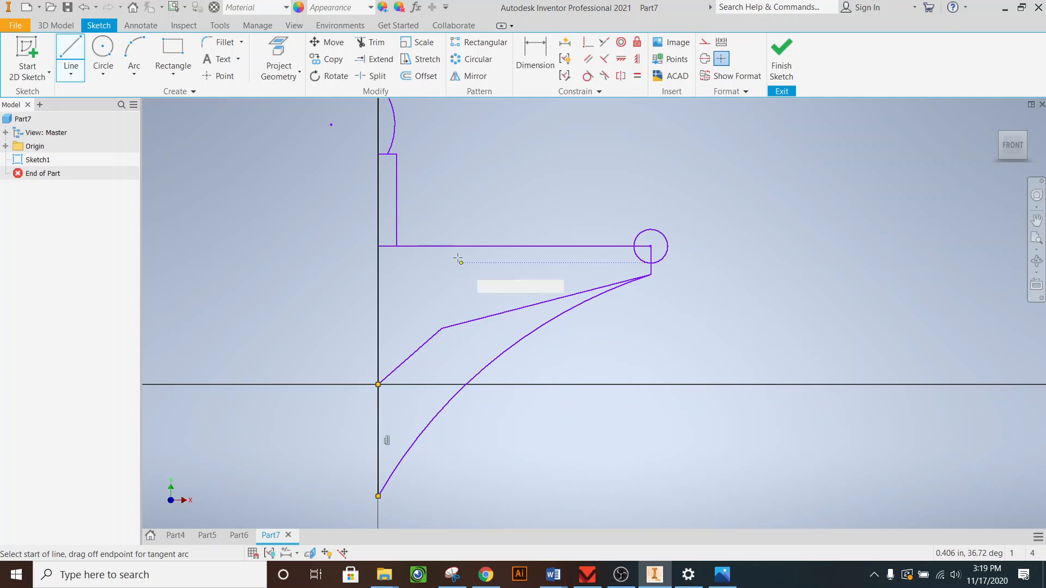
Trim the old sloped underside lines and the internal segments of the body, stem and rim circle, leaving one closed outline.
{"action": "left_click", "coordinate": [376, 42]}
{"action": "left_click_drag", "start_coordinate": [480, 297], "coordinate": [470, 336]}
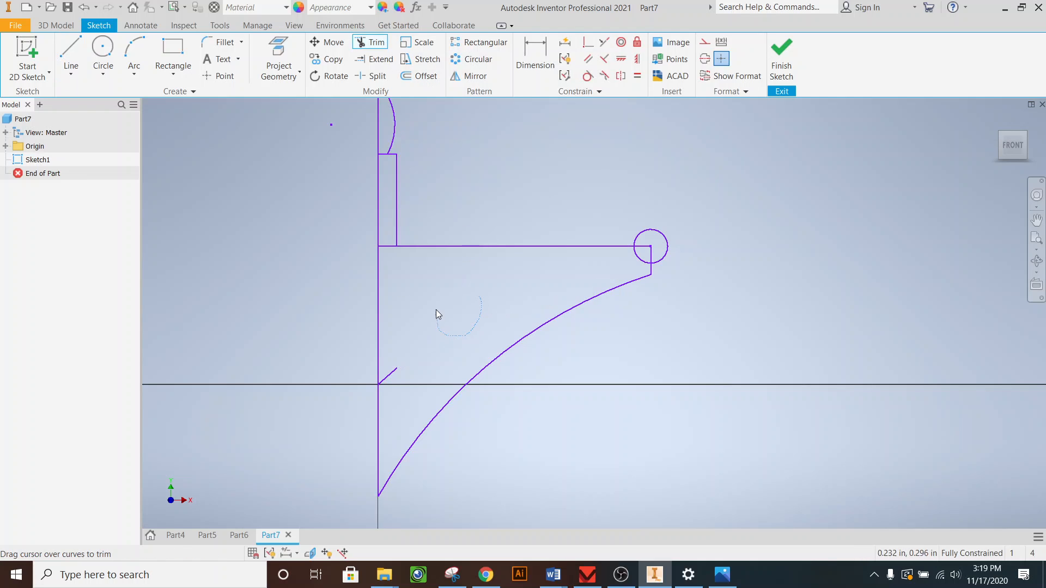
{"action": "left_click_drag", "start_coordinate": [404, 377], "coordinate": [387, 369]}
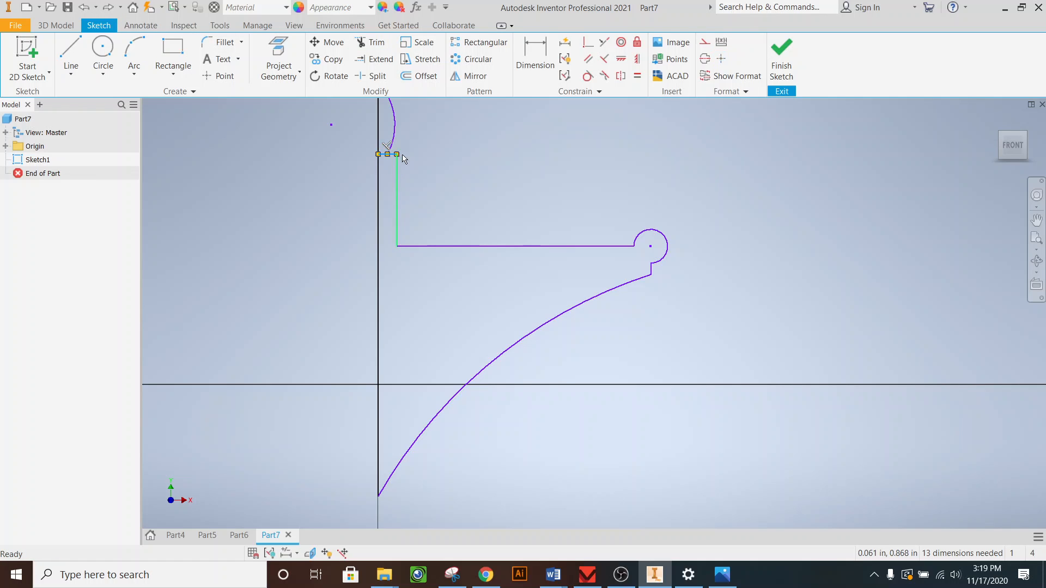
{"action": "left_click", "coordinate": [381, 43]}
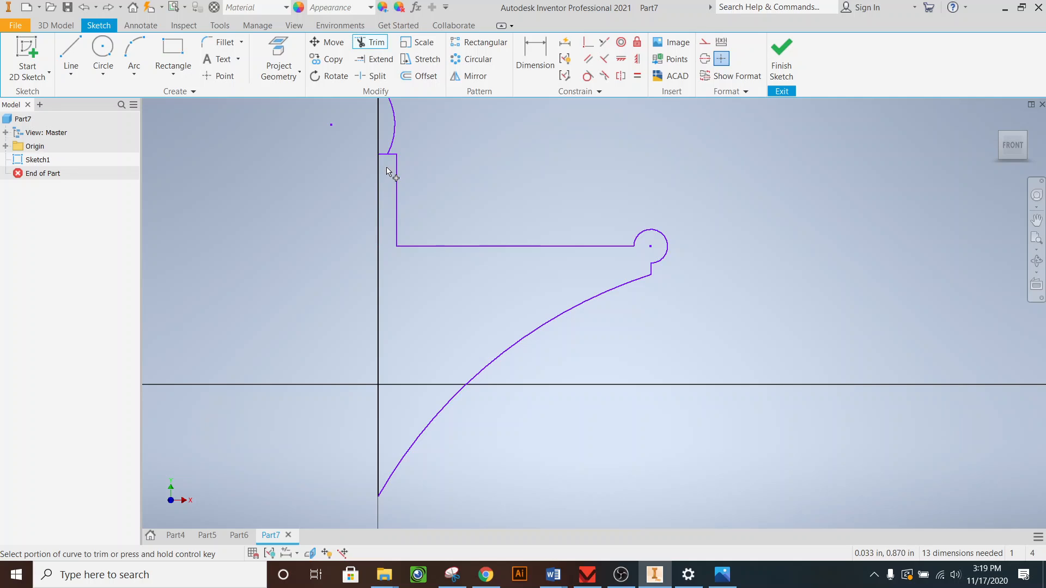
{"action": "scroll", "coordinate": [442, 161], "scroll_direction": "up", "scroll_amount": 2}
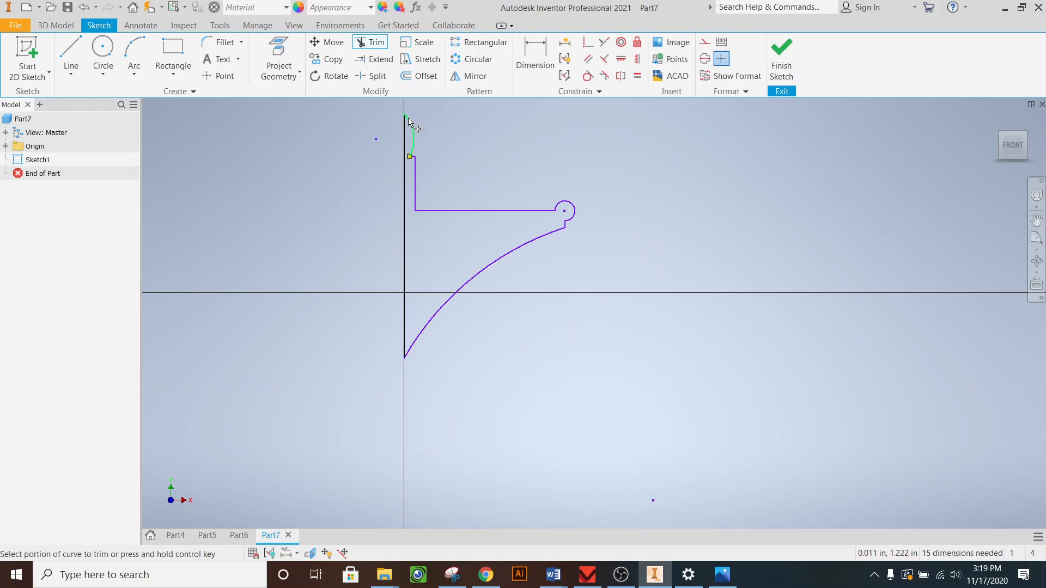
{"action": "scroll", "coordinate": [400, 103], "scroll_direction": "down", "scroll_amount": 3}
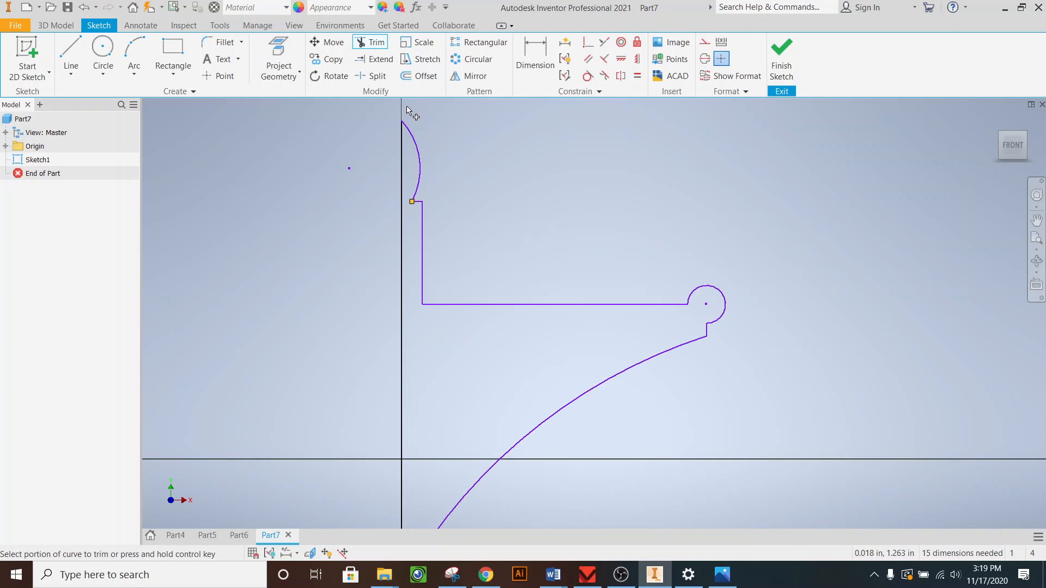
{"action": "scroll", "coordinate": [407, 111], "scroll_direction": "up", "scroll_amount": 2}
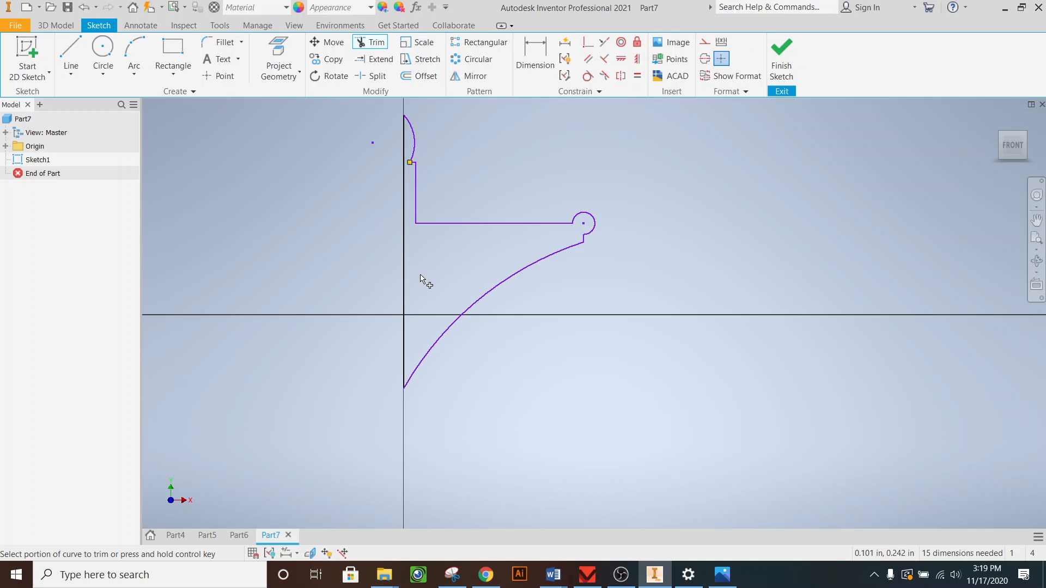
Finish the sketch and revolve the closed profile 360 degrees about the vertical axis line.
{"action": "left_click", "coordinate": [782, 59]}
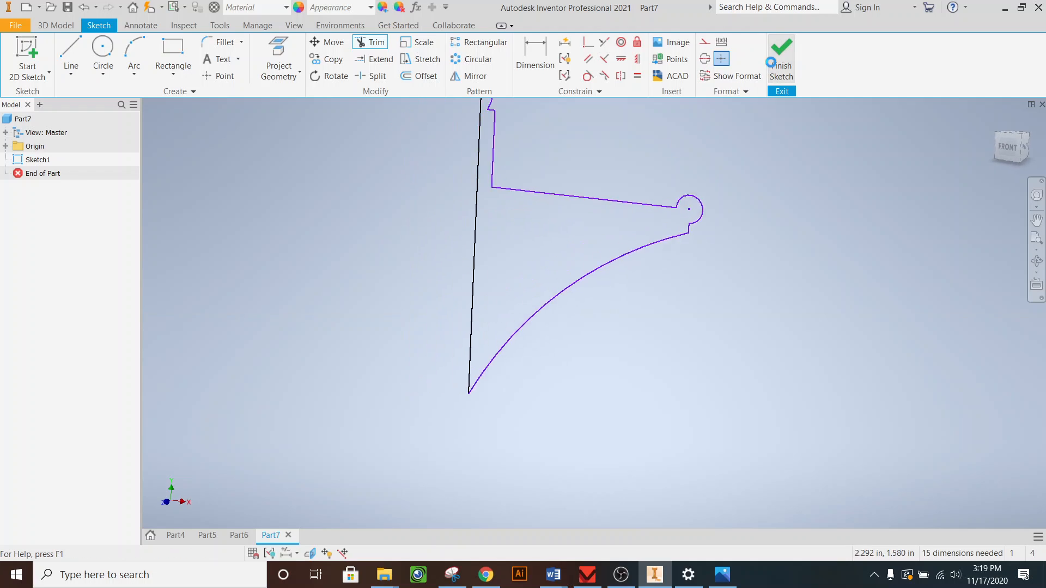
{"action": "left_click", "coordinate": [104, 52]}
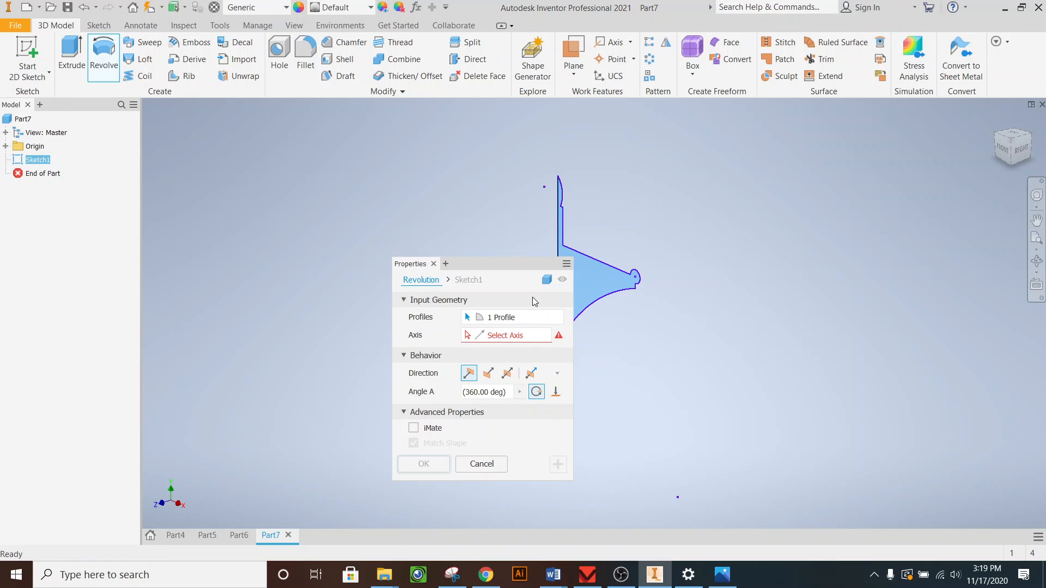
{"action": "left_click", "coordinate": [557, 229]}
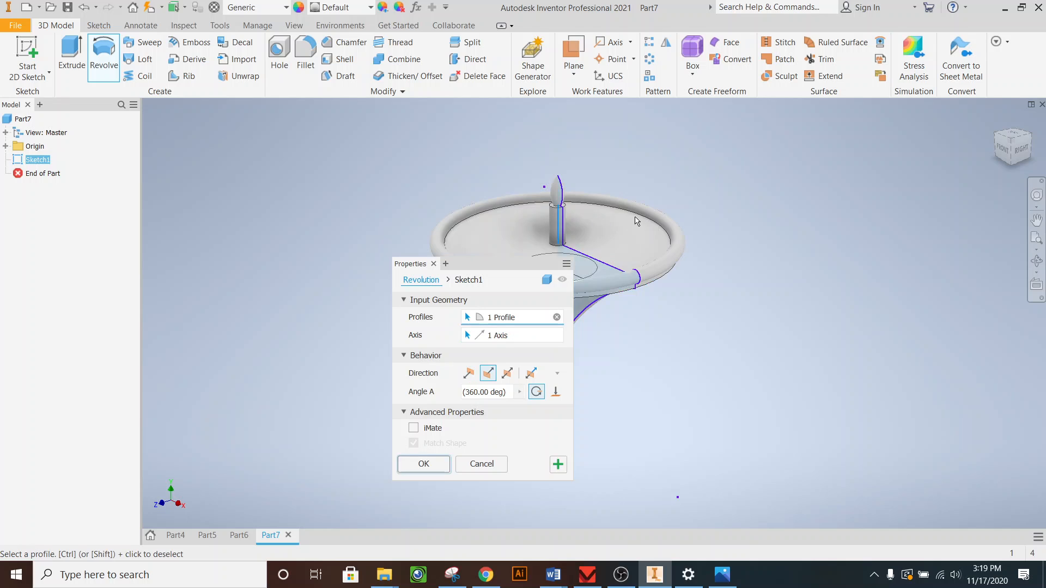
{"action": "left_click", "coordinate": [424, 465]}
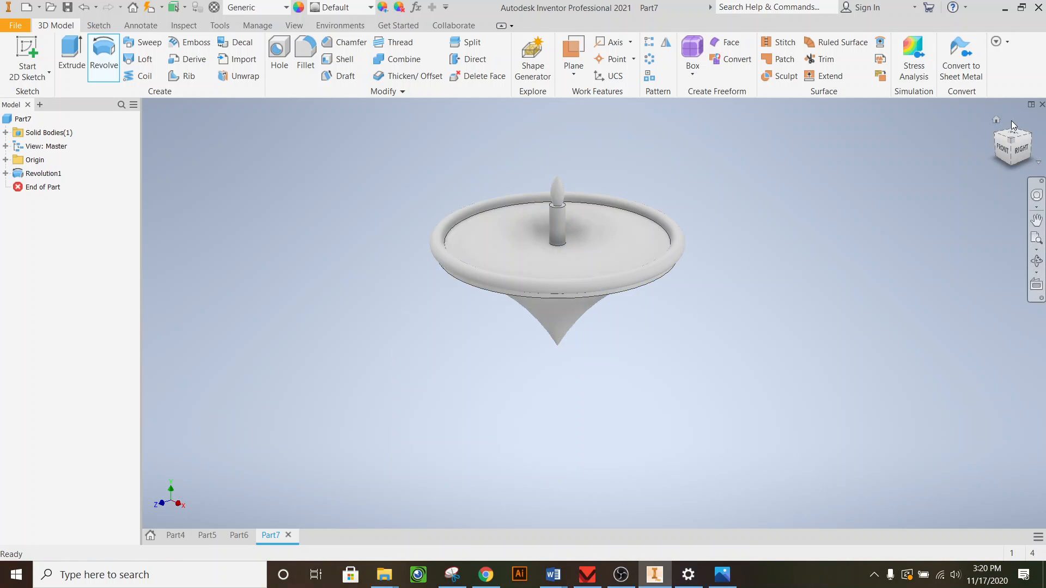
Orient the model to the top view and start a new sketch on the flat top face of the body.
{"action": "mouse_move", "coordinate": [1011, 146]}
{"action": "left_mouse_down"}
{"action": "mouse_move", "coordinate": [1007, 109]}
{"action": "mouse_move", "coordinate": [987, 145]}
{"action": "mouse_move", "coordinate": [967, 132]}
{"action": "mouse_move", "coordinate": [970, 157]}
{"action": "mouse_move", "coordinate": [988, 109]}
{"action": "mouse_move", "coordinate": [1008, 96]}
{"action": "mouse_move", "coordinate": [1045, 140]}
{"action": "mouse_move", "coordinate": [1015, 169]}
{"action": "mouse_move", "coordinate": [1014, 141]}
{"action": "left_mouse_up"}
{"action": "left_click", "coordinate": [1016, 139]}
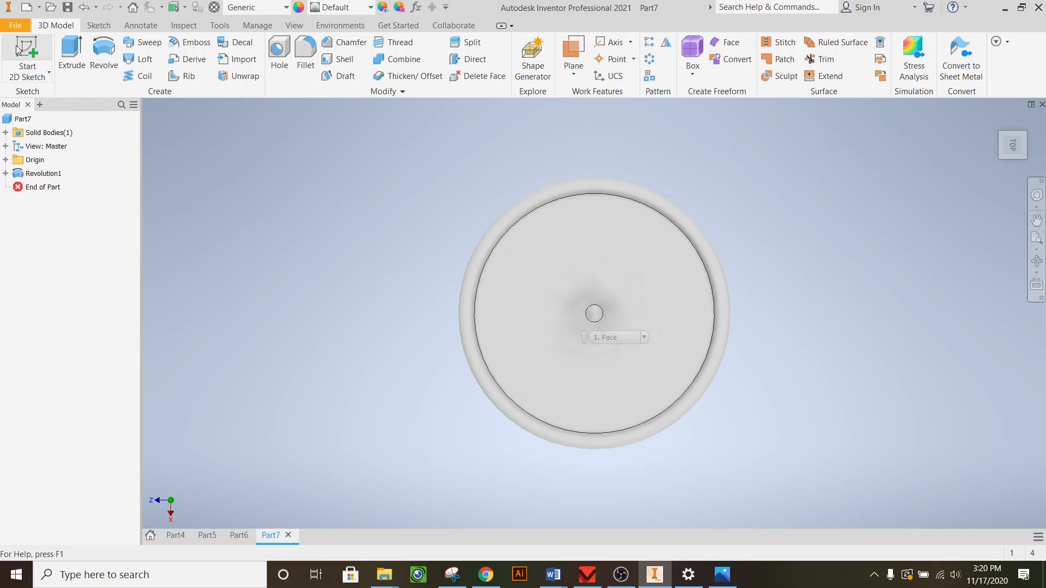
{"action": "left_click", "coordinate": [27, 61]}
{"action": "left_click", "coordinate": [654, 299]}
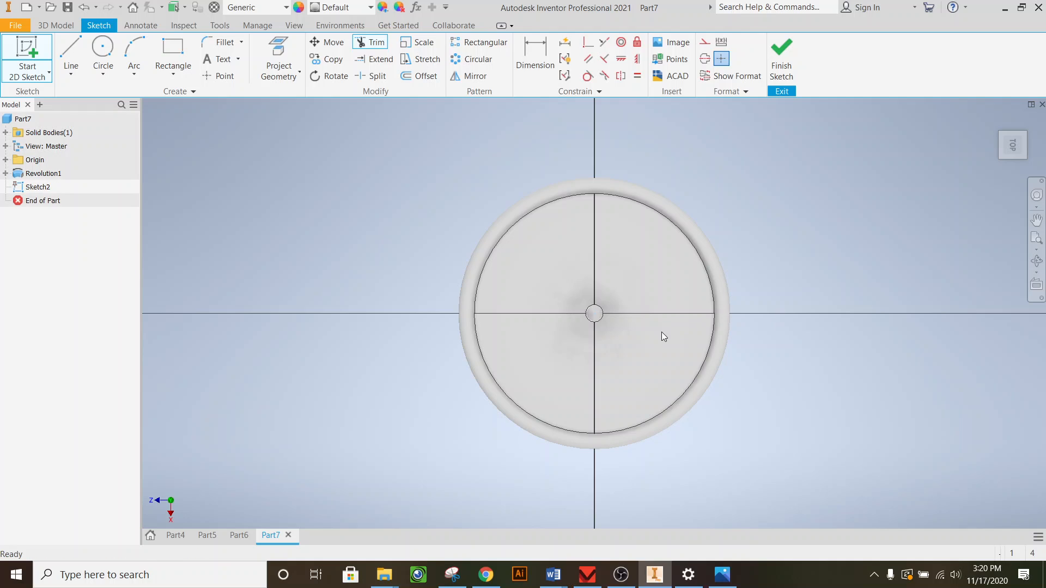
Draw a small circle centred on the horizontal axis between the stem and the rim.
{"action": "scroll", "coordinate": [725, 303], "scroll_direction": "up", "scroll_amount": 3}
{"action": "scroll", "coordinate": [726, 305], "scroll_direction": "down", "scroll_amount": 2}
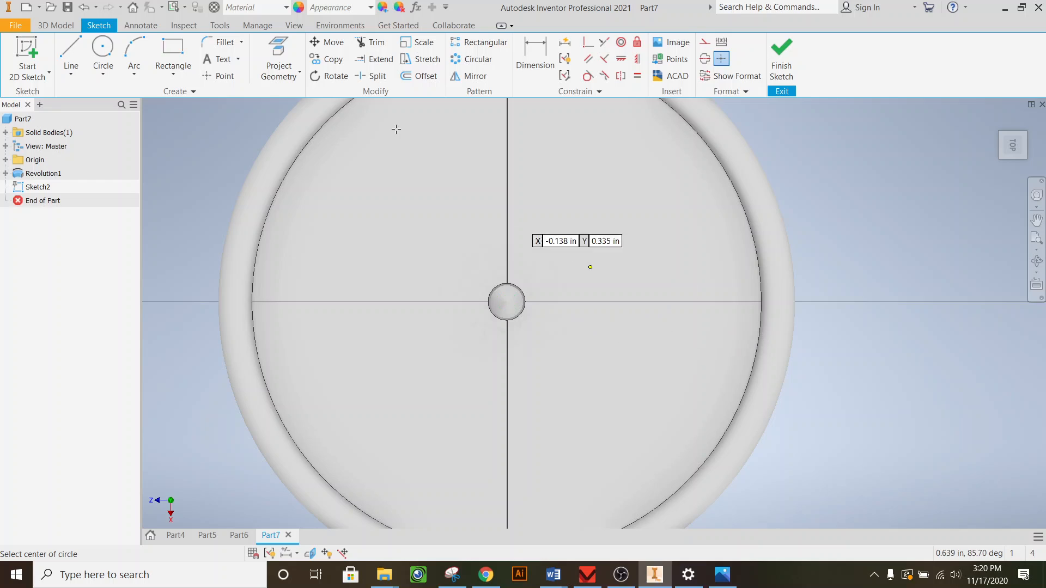
{"action": "left_click", "coordinate": [113, 57]}
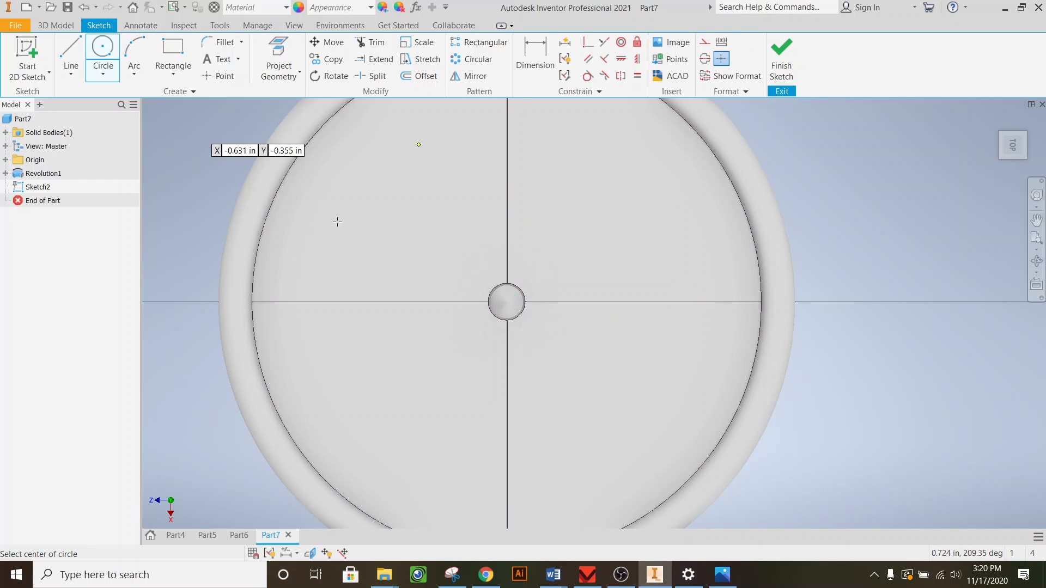
{"action": "left_click", "coordinate": [586, 303]}
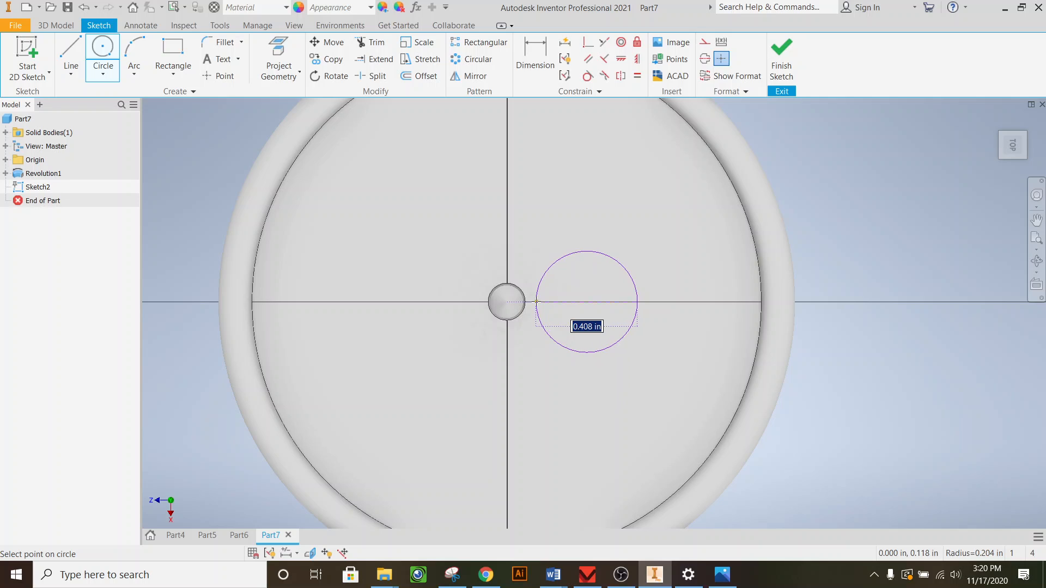
{"action": "left_click", "coordinate": [555, 302]}
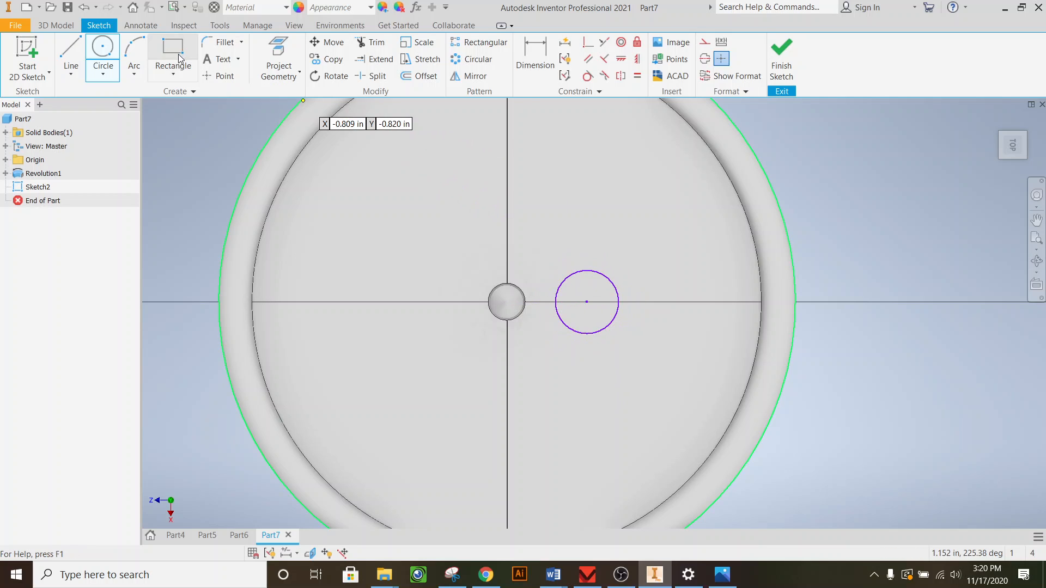
Draw two three-point arcs from opposite sides of the circle, meeting at a point near the rim to form a curved teardrop.
{"action": "key", "text": "a"}
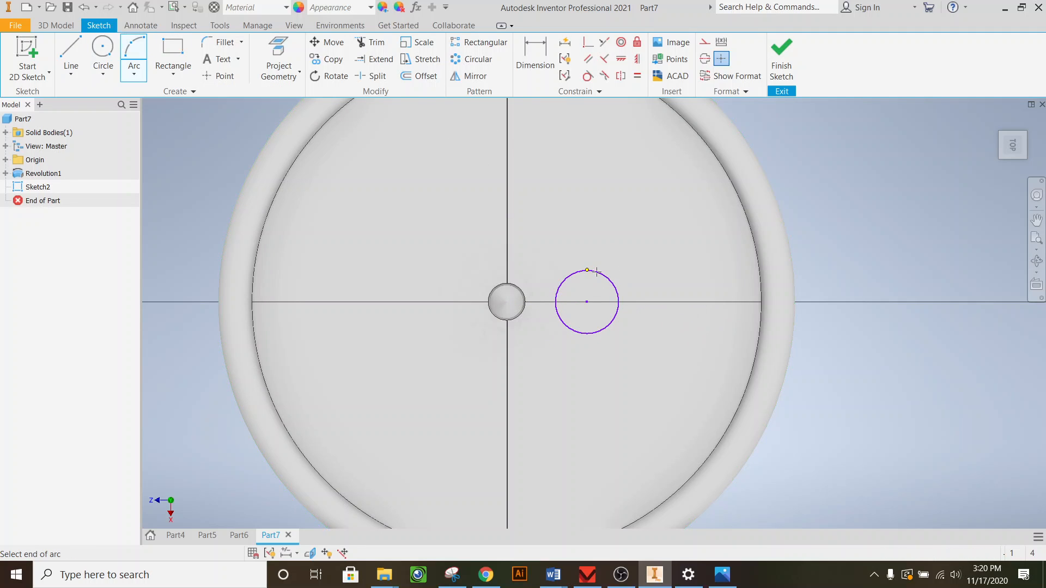
{"action": "left_click", "coordinate": [587, 271]}
{"action": "left_click", "coordinate": [679, 322]}
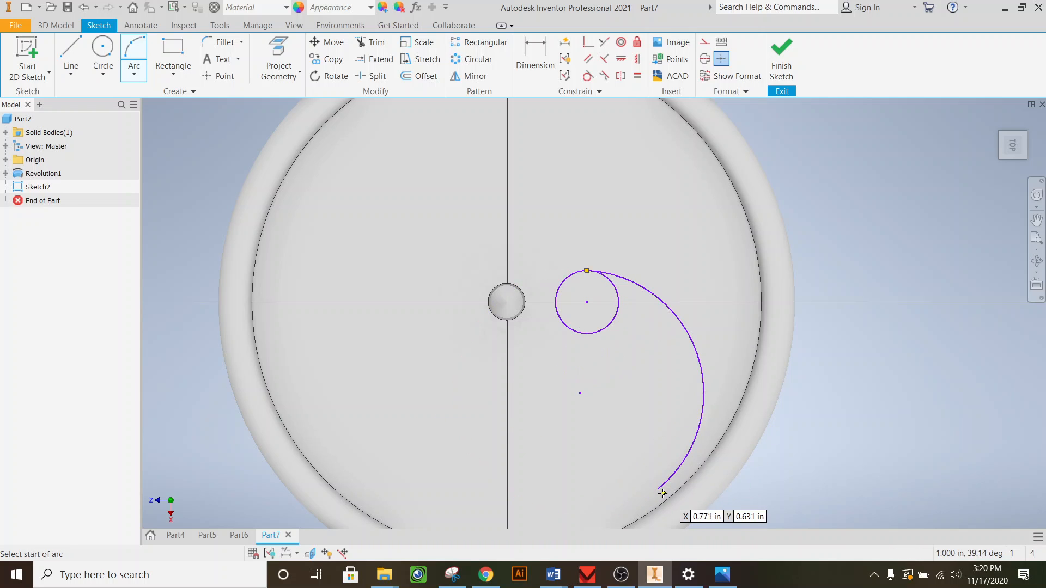
{"action": "left_click", "coordinate": [659, 489]}
{"action": "left_click", "coordinate": [569, 327]}
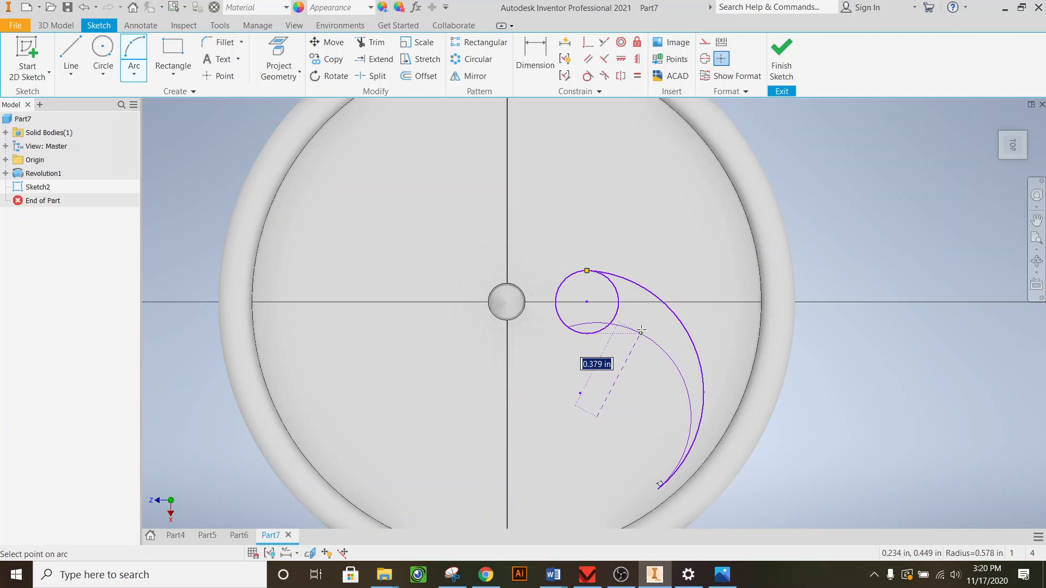
{"action": "left_click", "coordinate": [633, 331]}
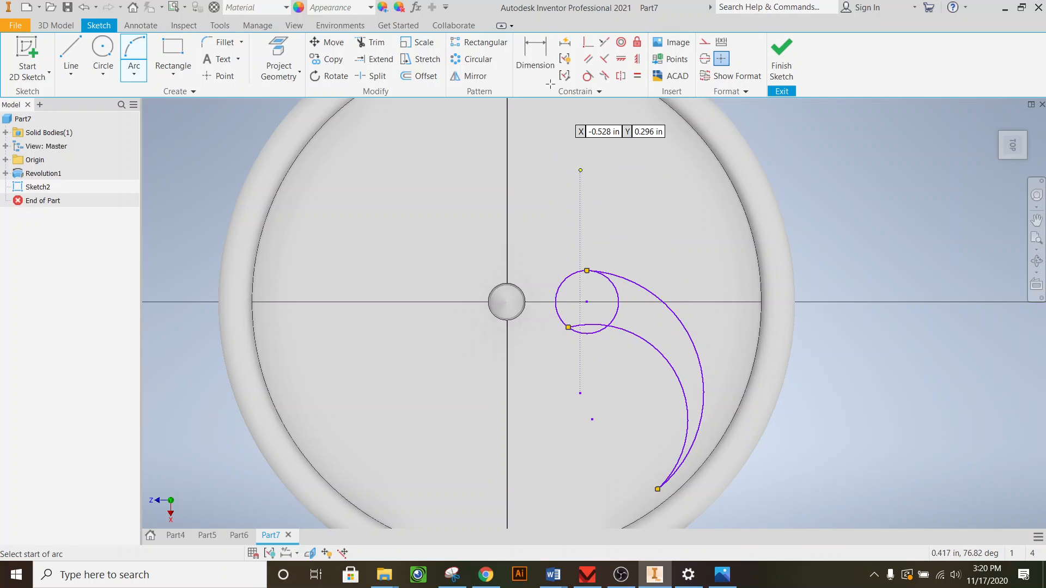
Apply tangent constraints between the circle and both the inner and outer arcs.
{"action": "left_click", "coordinate": [535, 57]}
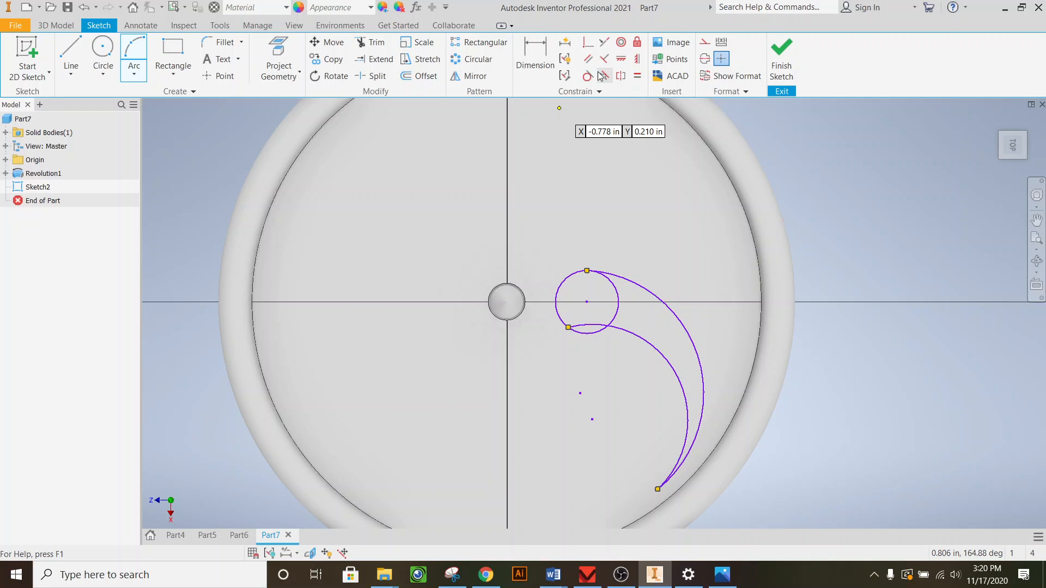
{"action": "left_click", "coordinate": [575, 335]}
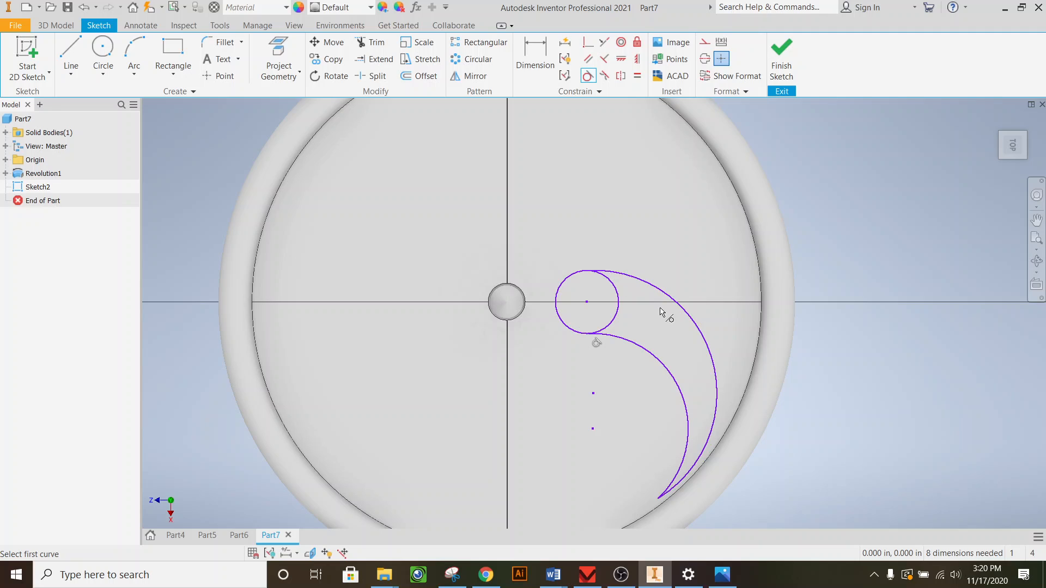
{"action": "left_click", "coordinate": [605, 275]}
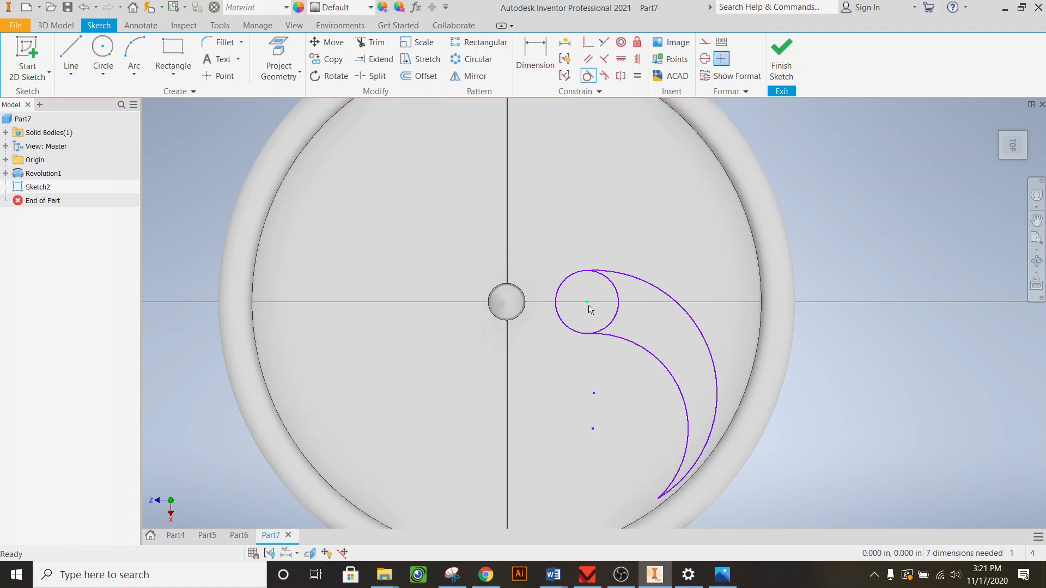
Move the circle slightly outward along the horizontal axis and finish the teardrop sketch.
{"action": "mouse_move", "coordinate": [586, 306]}
{"action": "left_mouse_down"}
{"action": "mouse_move", "coordinate": [560, 287]}
{"action": "mouse_move", "coordinate": [619, 294]}
{"action": "mouse_move", "coordinate": [569, 308]}
{"action": "mouse_move", "coordinate": [562, 301]}
{"action": "mouse_move", "coordinate": [581, 317]}
{"action": "mouse_move", "coordinate": [594, 304]}
{"action": "left_mouse_up"}
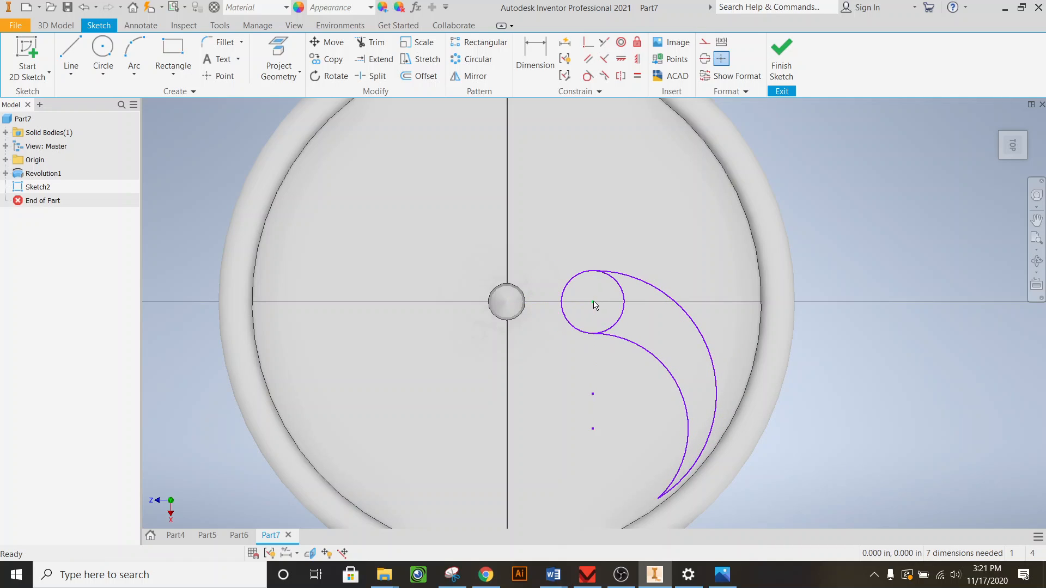
{"action": "left_click", "coordinate": [782, 52]}
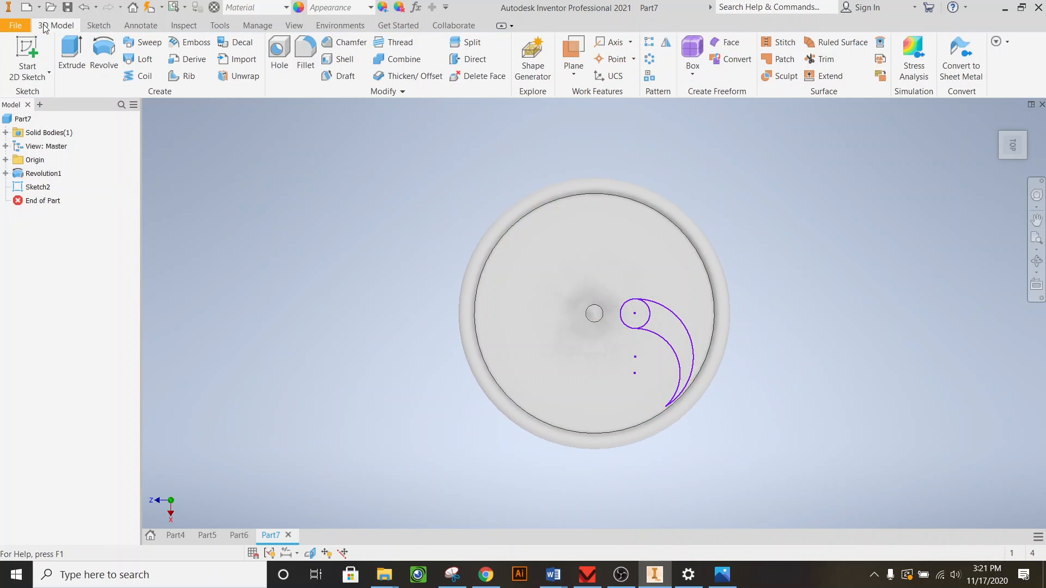
Extrude both regions of the teardrop sketch as a 1 in deep cut down through the spinning top's body.
{"action": "left_click", "coordinate": [78, 57]}
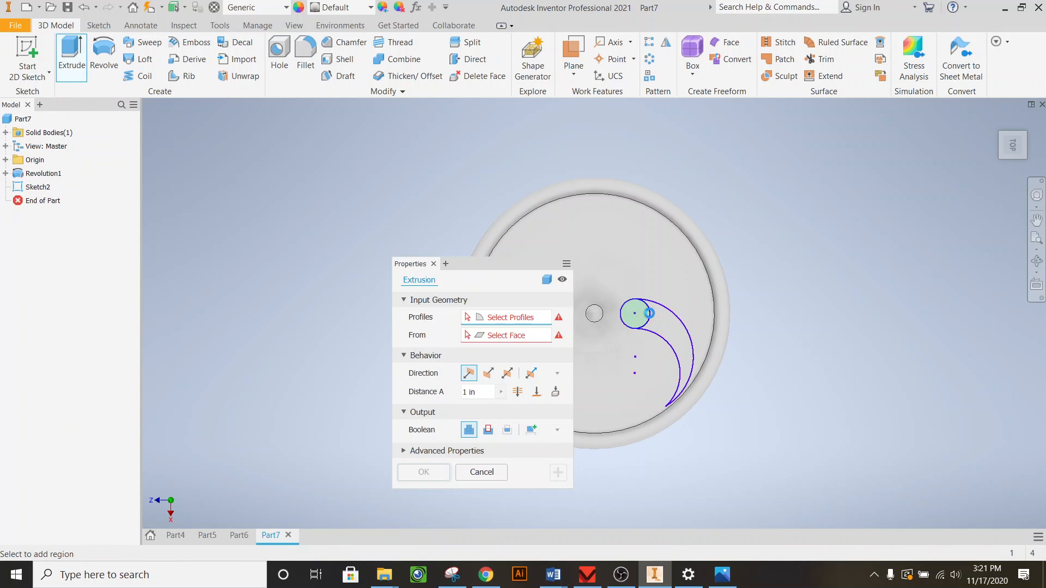
{"action": "left_click", "coordinate": [645, 314]}
{"action": "left_click", "coordinate": [675, 339]}
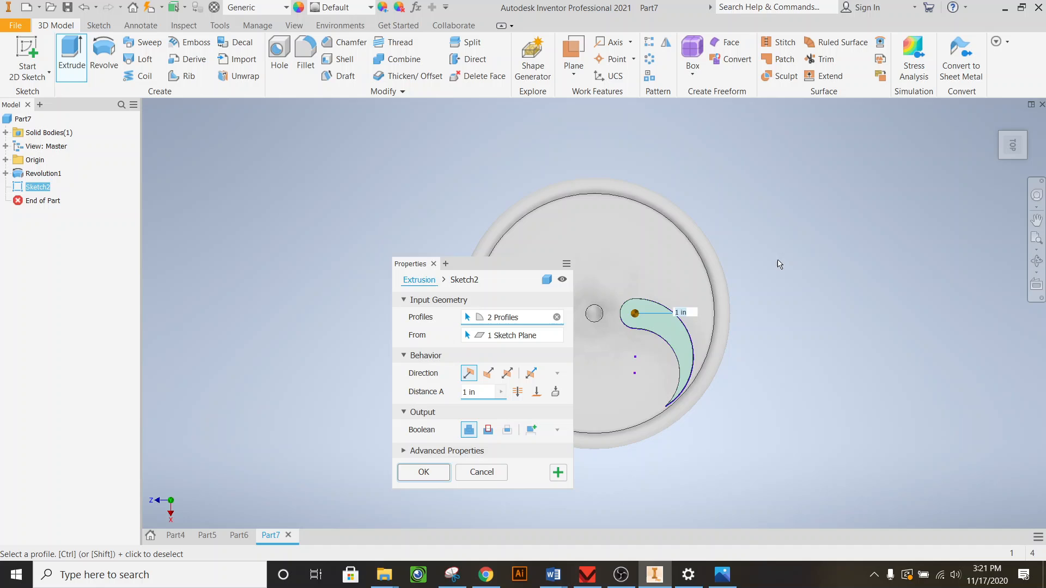
{"action": "left_click", "coordinate": [1000, 159]}
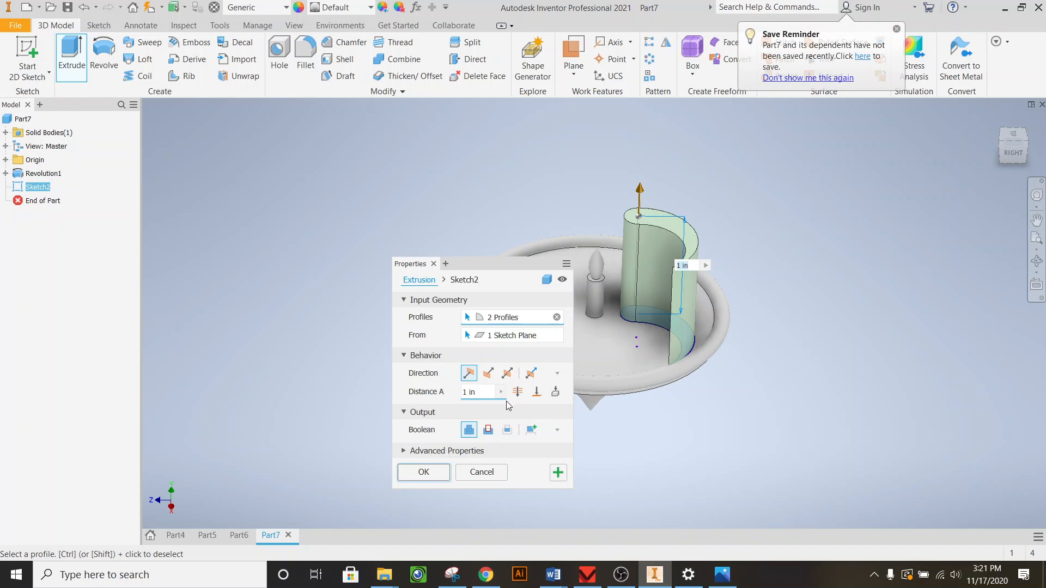
{"action": "left_click", "coordinate": [489, 431]}
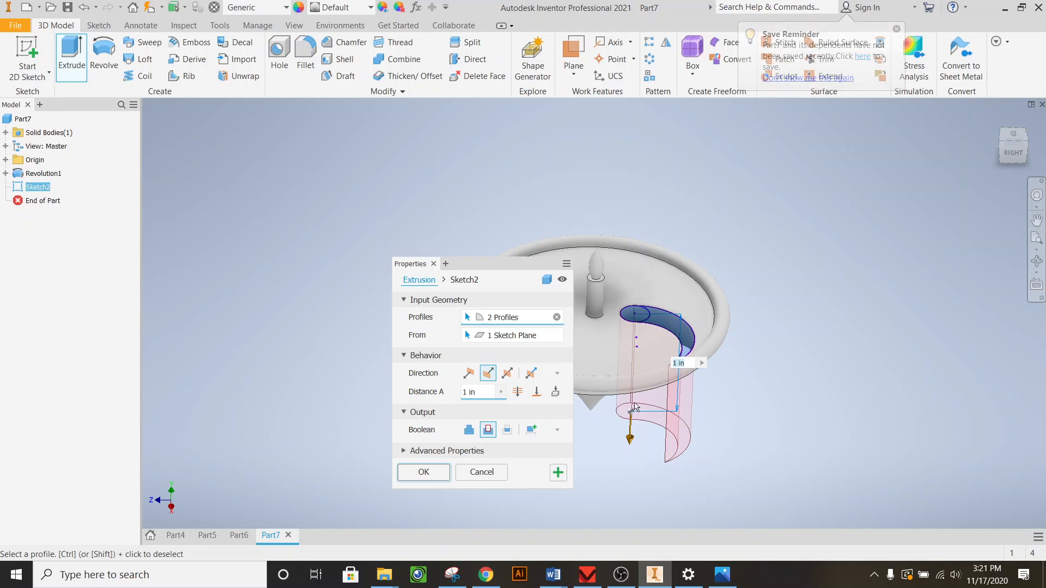
{"action": "left_click", "coordinate": [422, 472]}
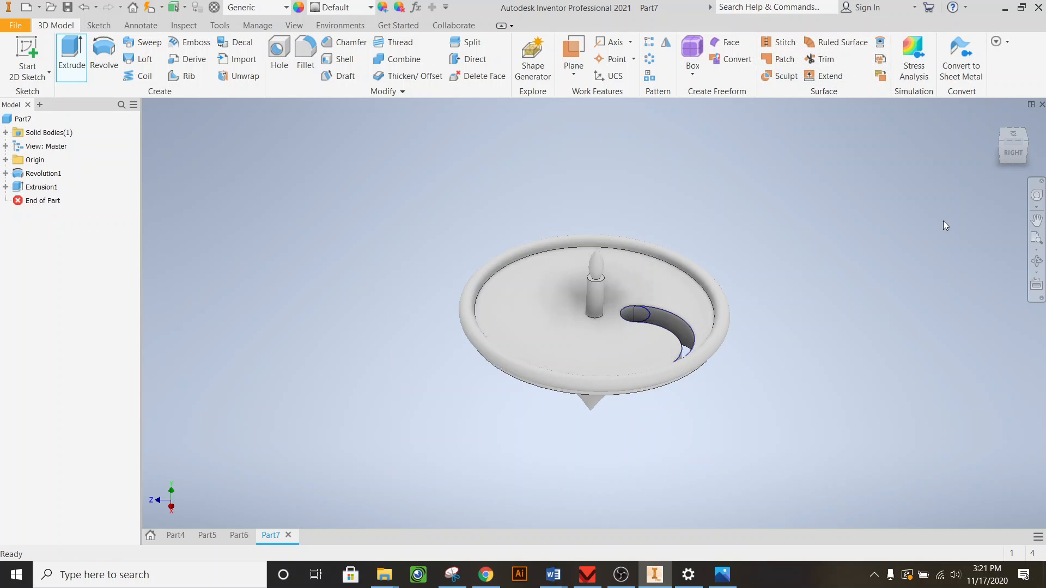
Create a circular pattern of the teardrop cut around the top's central axis with 6 occurrences over 360 deg.
{"action": "left_click", "coordinate": [1011, 146]}
{"action": "mouse_move", "coordinate": [1023, 144]}
{"action": "left_mouse_down"}
{"action": "mouse_move", "coordinate": [1020, 159]}
{"action": "mouse_move", "coordinate": [984, 113]}
{"action": "mouse_move", "coordinate": [984, 98]}
{"action": "mouse_move", "coordinate": [1024, 114]}
{"action": "mouse_move", "coordinate": [1025, 132]}
{"action": "mouse_move", "coordinate": [1004, 101]}
{"action": "mouse_move", "coordinate": [995, 124]}
{"action": "mouse_move", "coordinate": [1021, 130]}
{"action": "mouse_move", "coordinate": [985, 116]}
{"action": "mouse_move", "coordinate": [1001, 148]}
{"action": "left_mouse_up"}
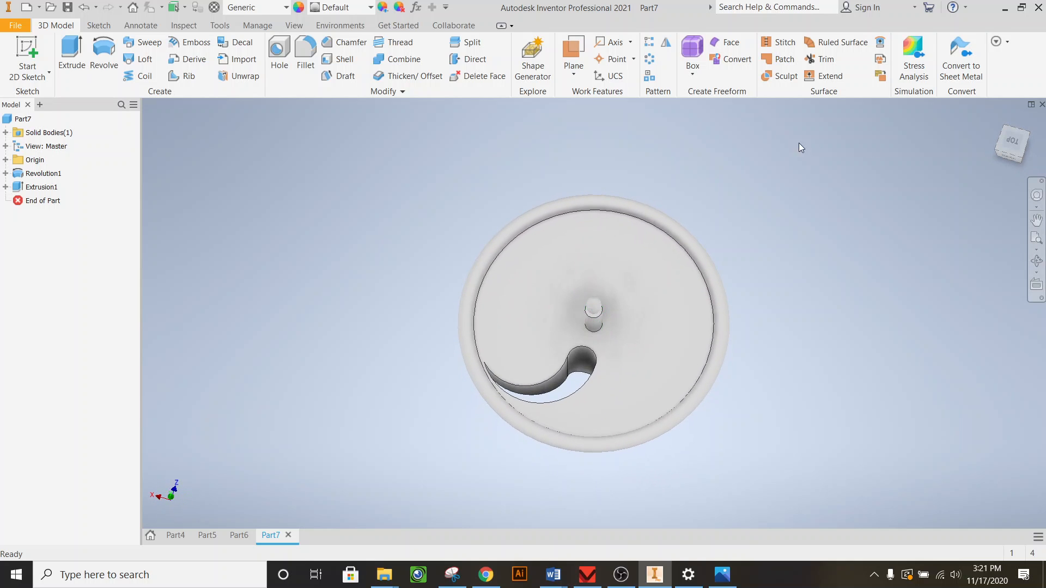
{"action": "left_click", "coordinate": [649, 58]}
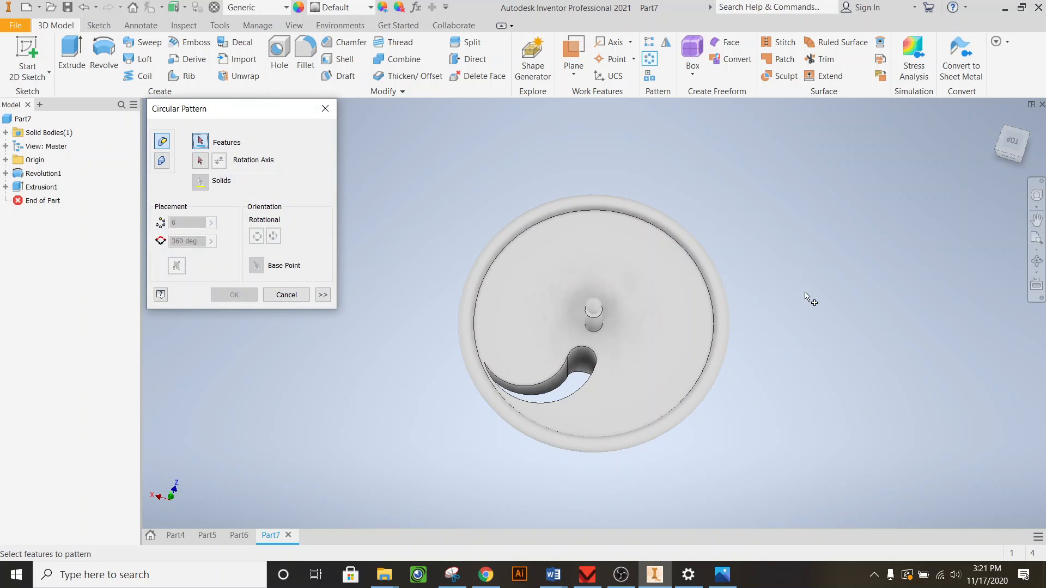
{"action": "left_click", "coordinate": [581, 358]}
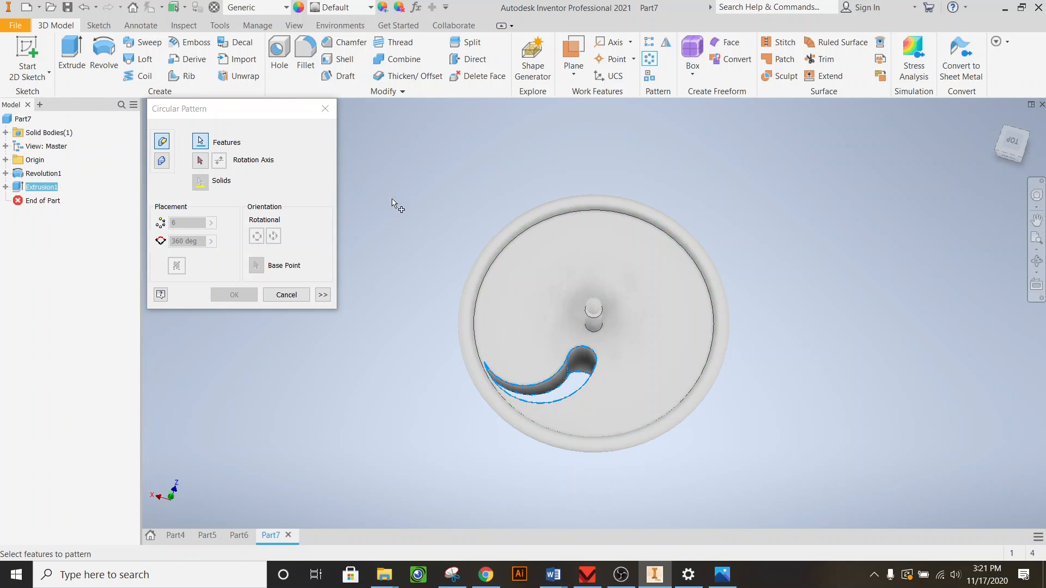
{"action": "left_click", "coordinate": [201, 160]}
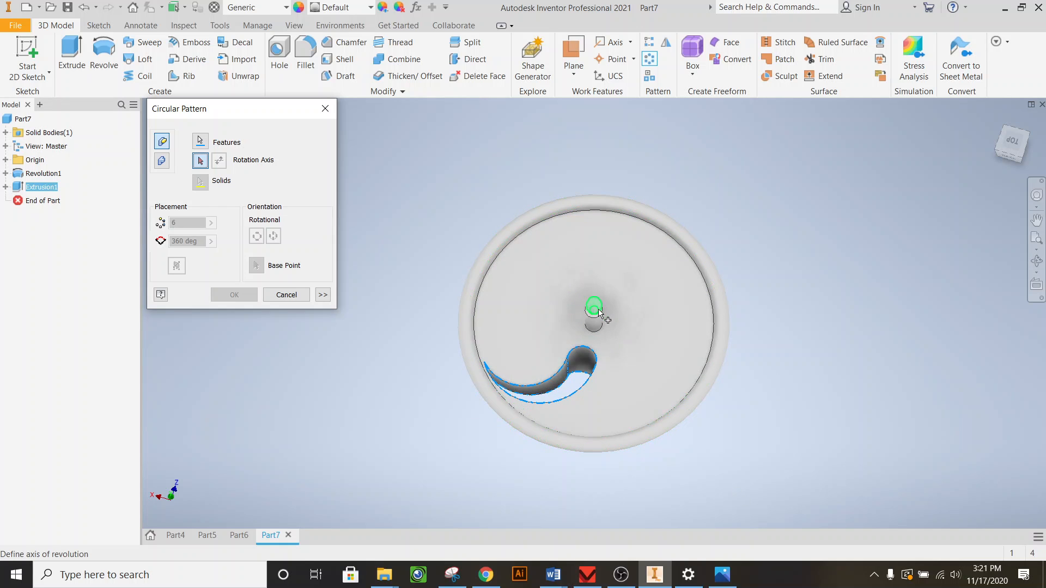
{"action": "left_click", "coordinate": [724, 301]}
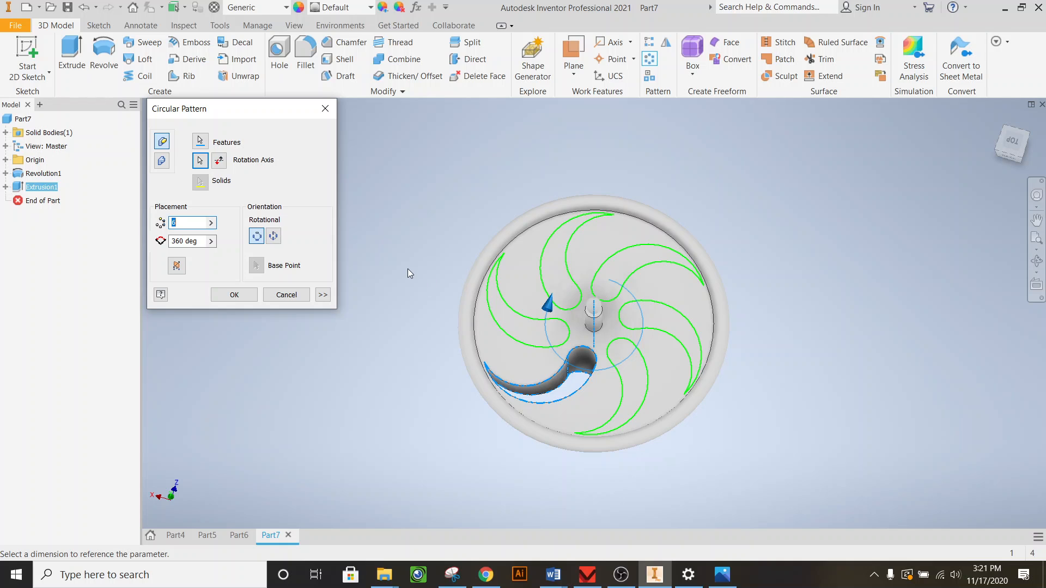
{"action": "left_click", "coordinate": [232, 295]}
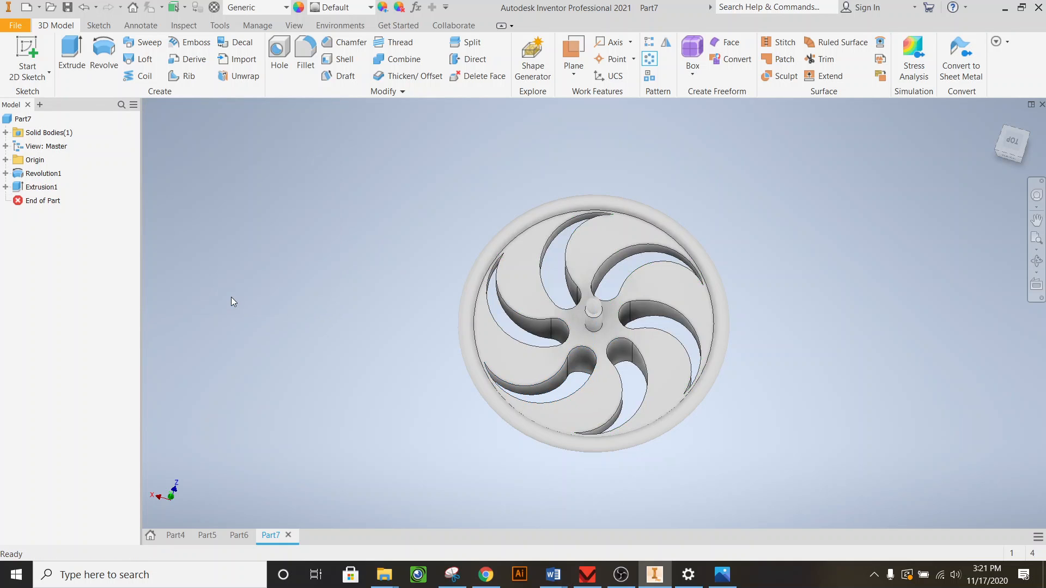
Try the Glass material on the spinning top and inspect it from the side and back.
{"action": "mouse_move", "coordinate": [1014, 156]}
{"action": "left_mouse_down"}
{"action": "mouse_move", "coordinate": [984, 92]}
{"action": "mouse_move", "coordinate": [972, 112]}
{"action": "mouse_move", "coordinate": [988, 143]}
{"action": "mouse_move", "coordinate": [1002, 87]}
{"action": "mouse_move", "coordinate": [1015, 133]}
{"action": "mouse_move", "coordinate": [1012, 92]}
{"action": "mouse_move", "coordinate": [991, 81]}
{"action": "mouse_move", "coordinate": [1015, 60]}
{"action": "mouse_move", "coordinate": [1037, 90]}
{"action": "mouse_move", "coordinate": [1024, 103]}
{"action": "mouse_move", "coordinate": [1039, 117]}
{"action": "mouse_move", "coordinate": [999, 101]}
{"action": "mouse_move", "coordinate": [972, 109]}
{"action": "mouse_move", "coordinate": [980, 142]}
{"action": "mouse_move", "coordinate": [970, 137]}
{"action": "mouse_move", "coordinate": [1014, 151]}
{"action": "left_mouse_up"}
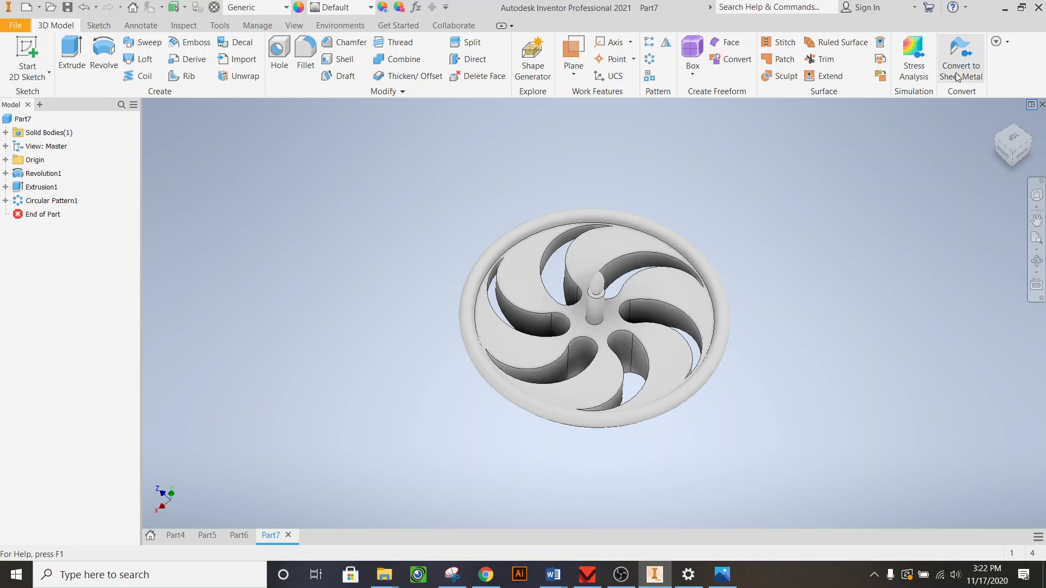
{"action": "left_click", "coordinate": [287, 11]}
{"action": "left_click", "coordinate": [240, 38]}
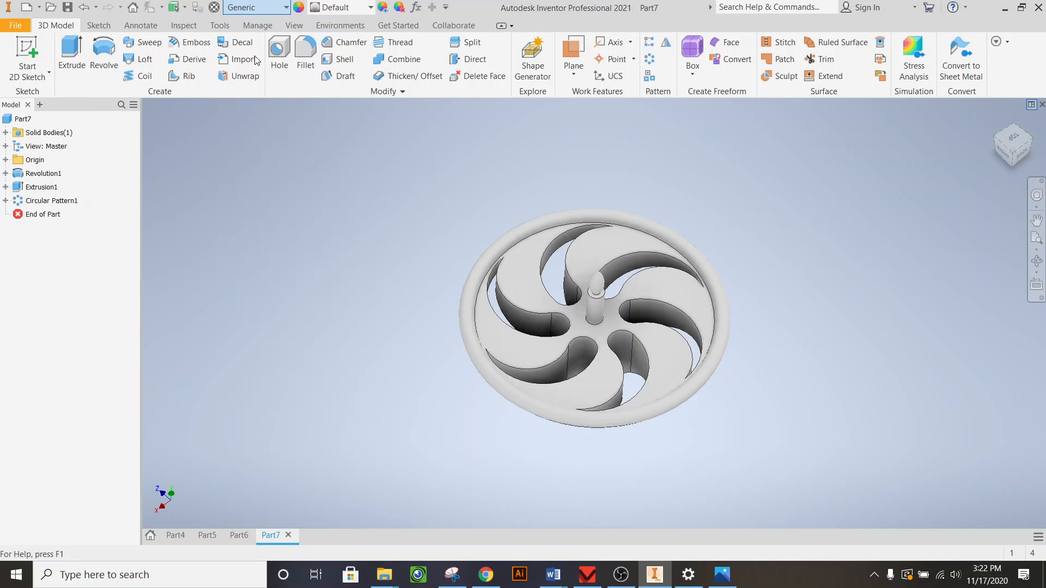
{"action": "left_click_drag", "start_coordinate": [1008, 152], "coordinate": [1008, 136]}
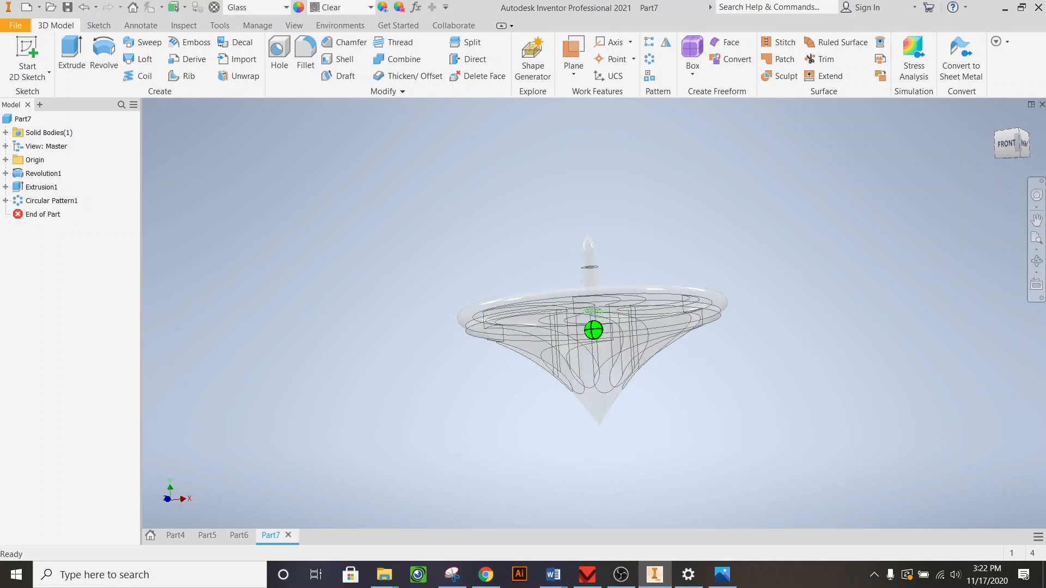
{"action": "left_click_drag", "start_coordinate": [1009, 143], "coordinate": [1009, 147]}
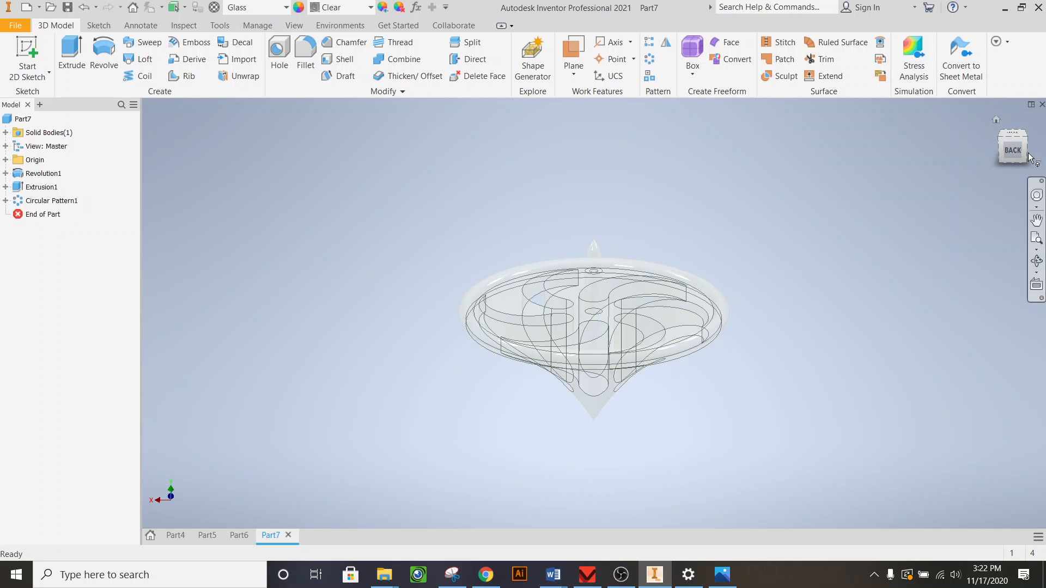
Set the spinning top's material to Nickel-Copper Alloy 400 and give it a chrome appearance.
{"action": "left_click", "coordinate": [254, 10]}
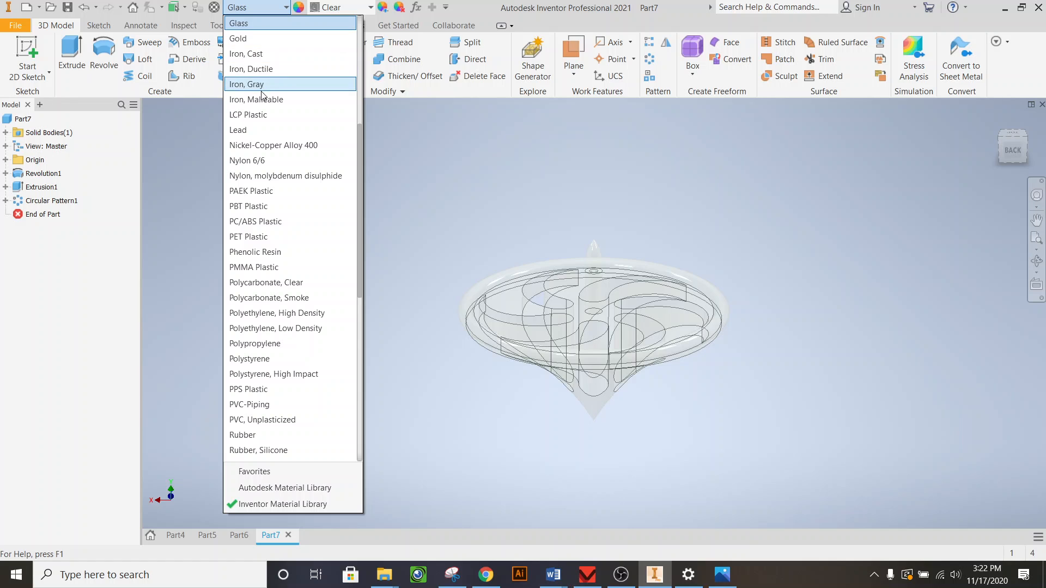
{"action": "left_click", "coordinate": [278, 145]}
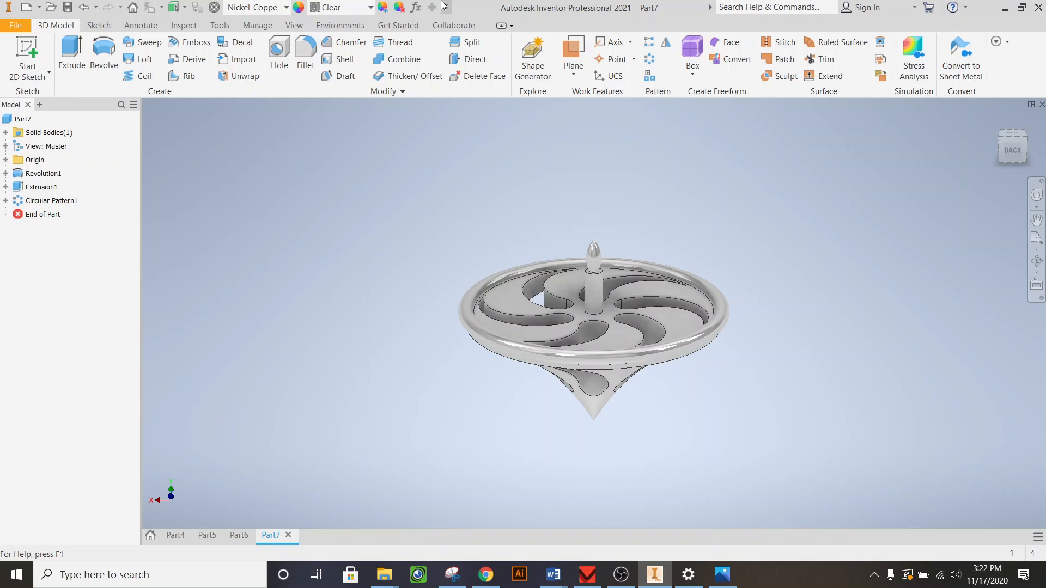
{"action": "left_click", "coordinate": [1015, 158]}
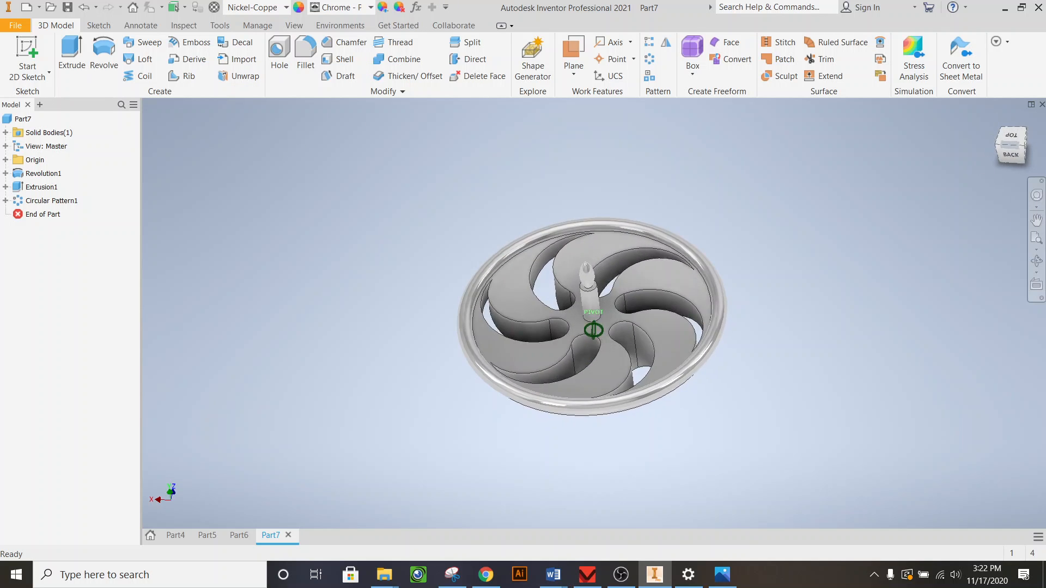
{"action": "mouse_move", "coordinate": [1015, 159]}
{"action": "left_mouse_down"}
{"action": "mouse_move", "coordinate": [1013, 223]}
{"action": "mouse_move", "coordinate": [989, 229]}
{"action": "mouse_move", "coordinate": [934, 221]}
{"action": "mouse_move", "coordinate": [942, 169]}
{"action": "mouse_move", "coordinate": [986, 177]}
{"action": "mouse_move", "coordinate": [1002, 114]}
{"action": "mouse_move", "coordinate": [994, 169]}
{"action": "mouse_move", "coordinate": [776, 147]}
{"action": "left_mouse_up"}
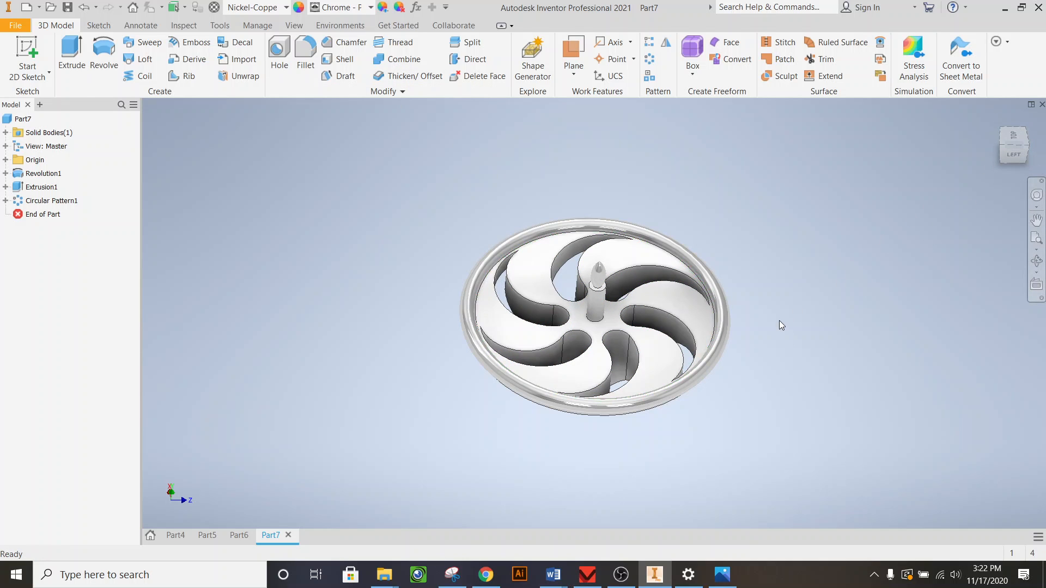
{"action": "left_click", "coordinate": [1013, 153]}
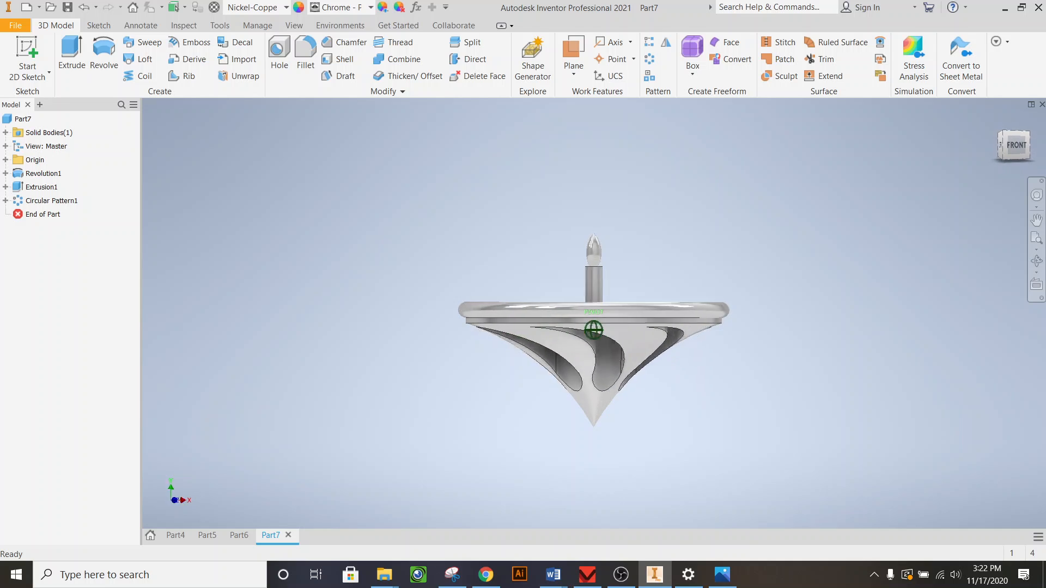
{"action": "mouse_move", "coordinate": [959, 152]}
{"action": "left_mouse_down"}
{"action": "mouse_move", "coordinate": [784, 151]}
{"action": "mouse_move", "coordinate": [751, 185]}
{"action": "left_mouse_up"}
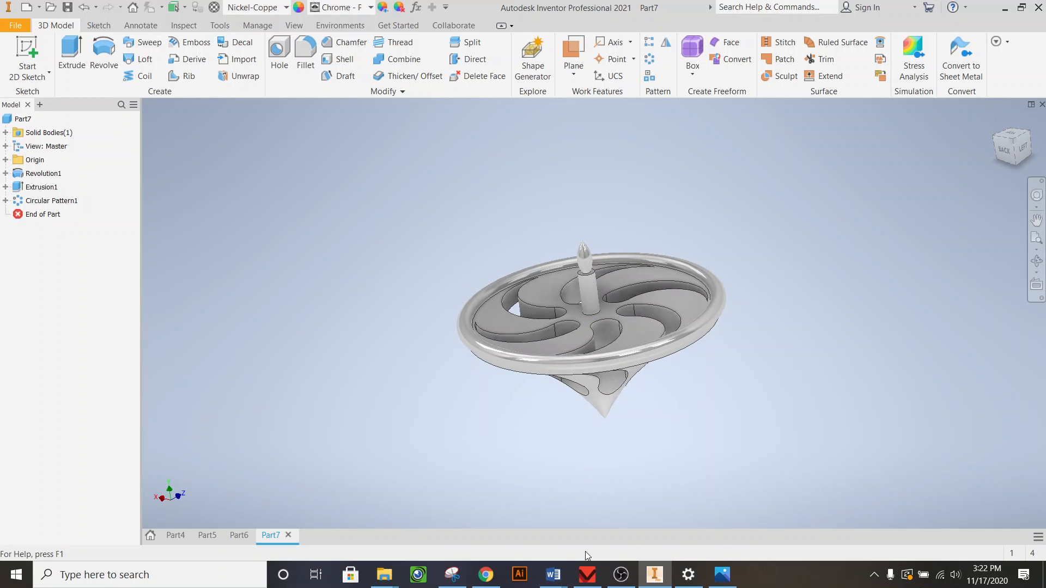
{"action": "left_click", "coordinate": [621, 574]}
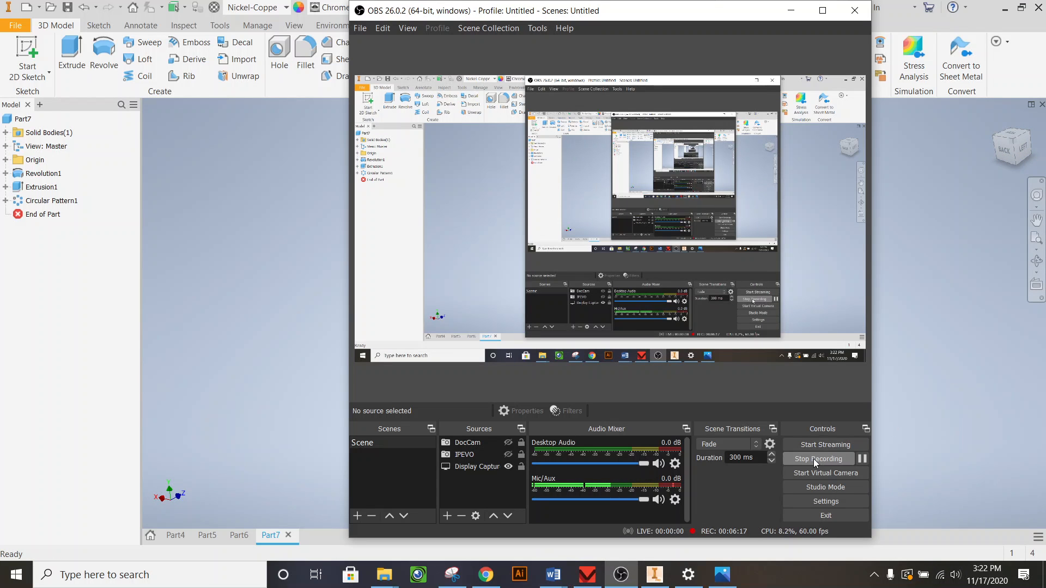